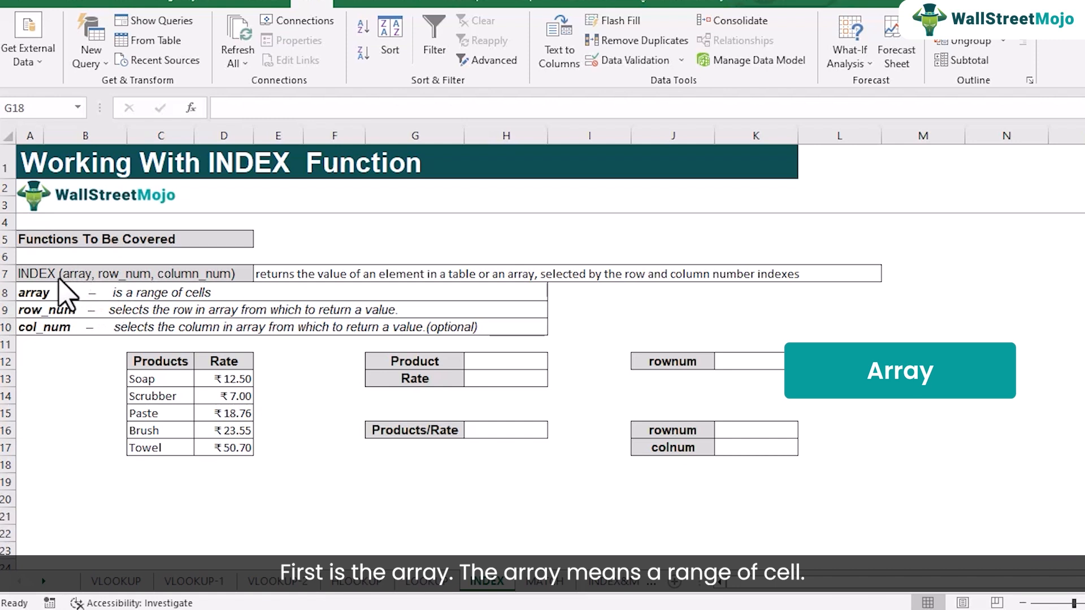
- Examine the Products and Rate table as an array, highlighting single-column ranges and the full two-column range
{"action": "left_click", "coordinate": [151, 365]}
{"action": "left_click_drag", "start_coordinate": [156, 373], "coordinate": [173, 447]}
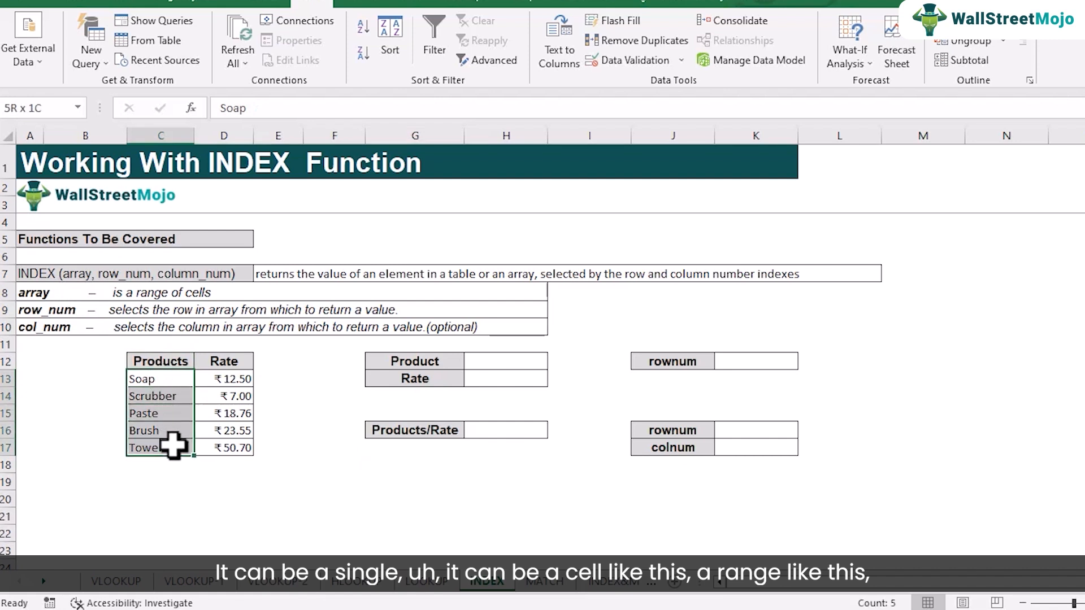
{"action": "left_click_drag", "start_coordinate": [153, 363], "coordinate": [233, 442]}
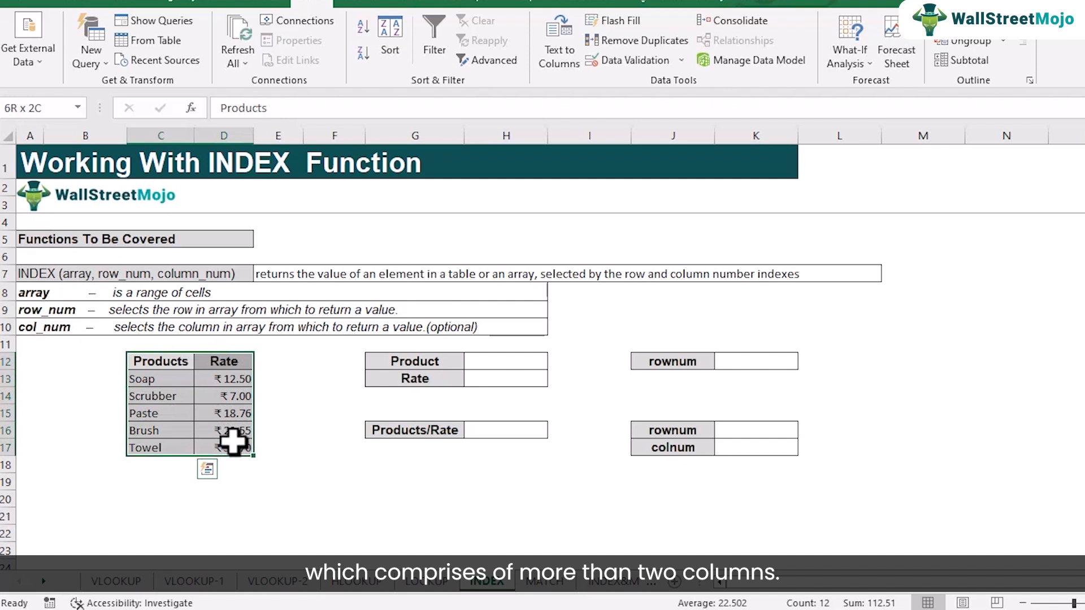
{"action": "left_click_drag", "start_coordinate": [163, 362], "coordinate": [179, 443]}
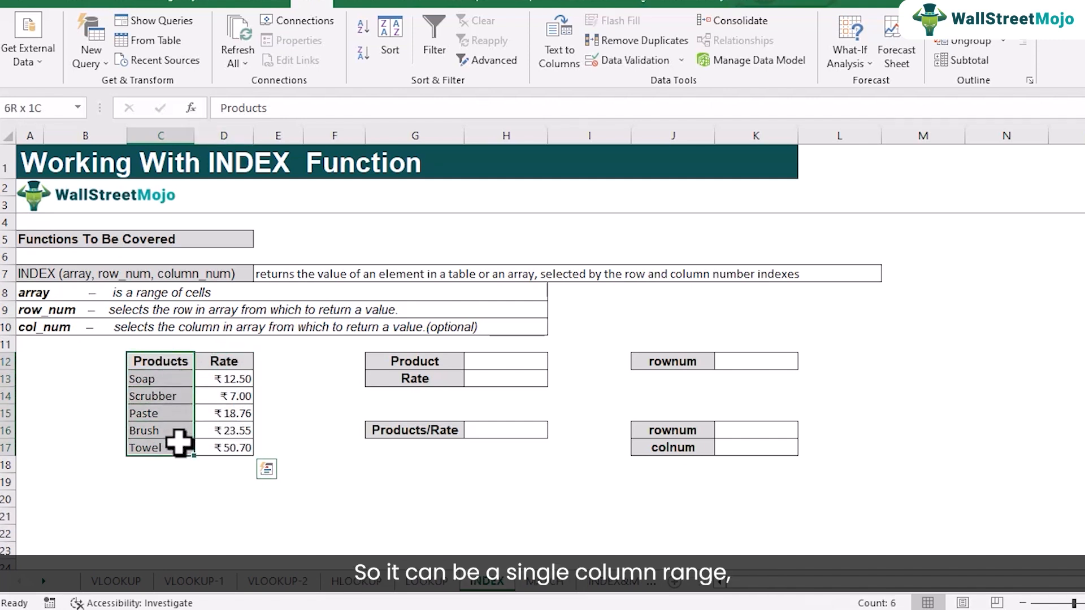
{"action": "left_click_drag", "start_coordinate": [160, 368], "coordinate": [223, 441]}
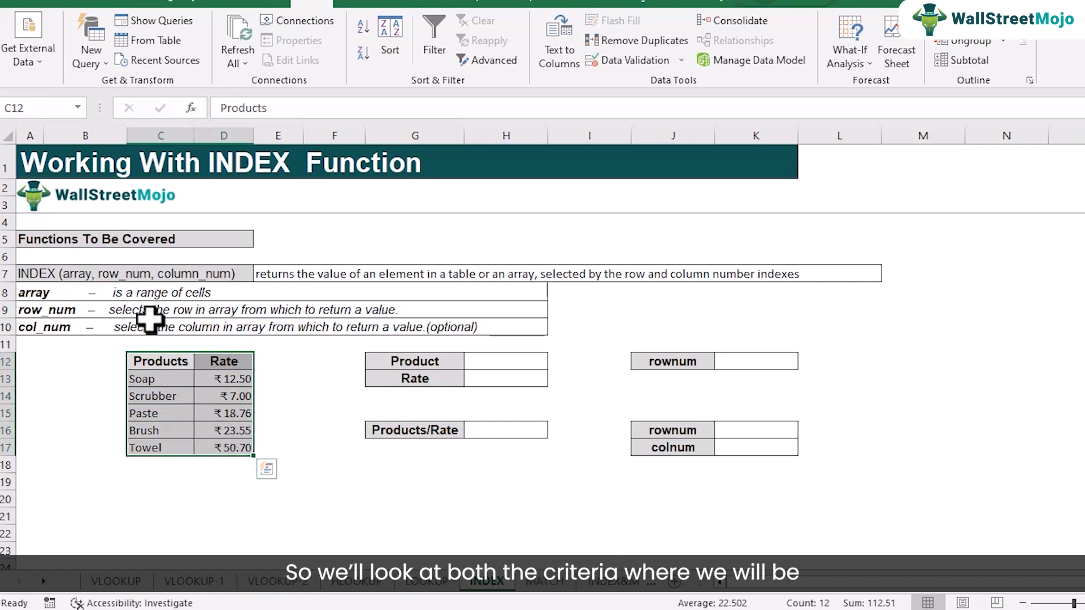
{"action": "left_click", "coordinate": [161, 364]}
{"action": "left_click_drag", "start_coordinate": [160, 369], "coordinate": [168, 442]}
{"action": "left_click_drag", "start_coordinate": [167, 364], "coordinate": [225, 445]}
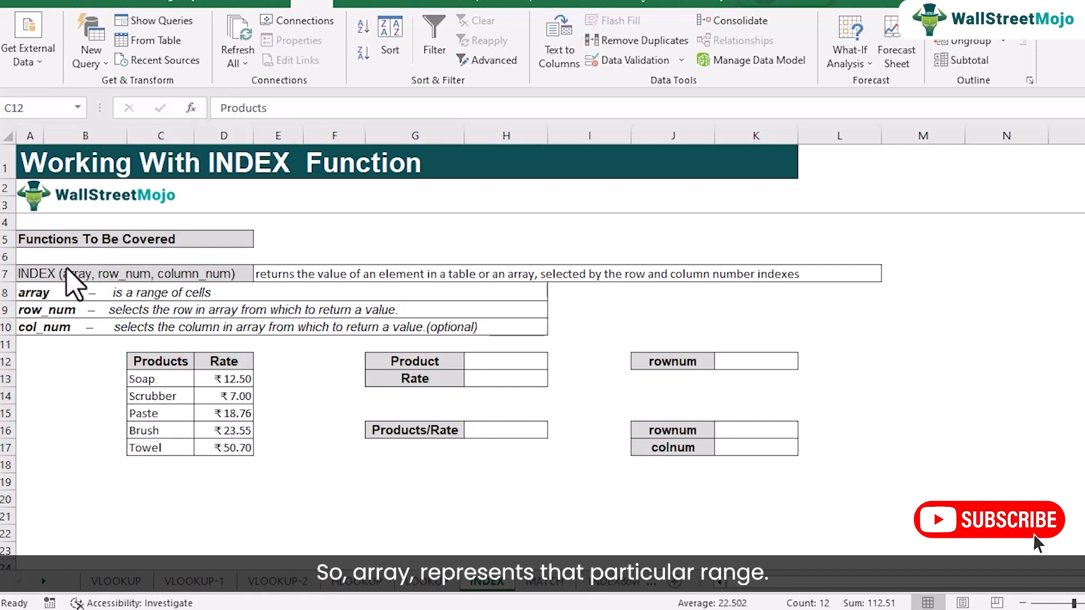
{"action": "left_click", "coordinate": [149, 376]}
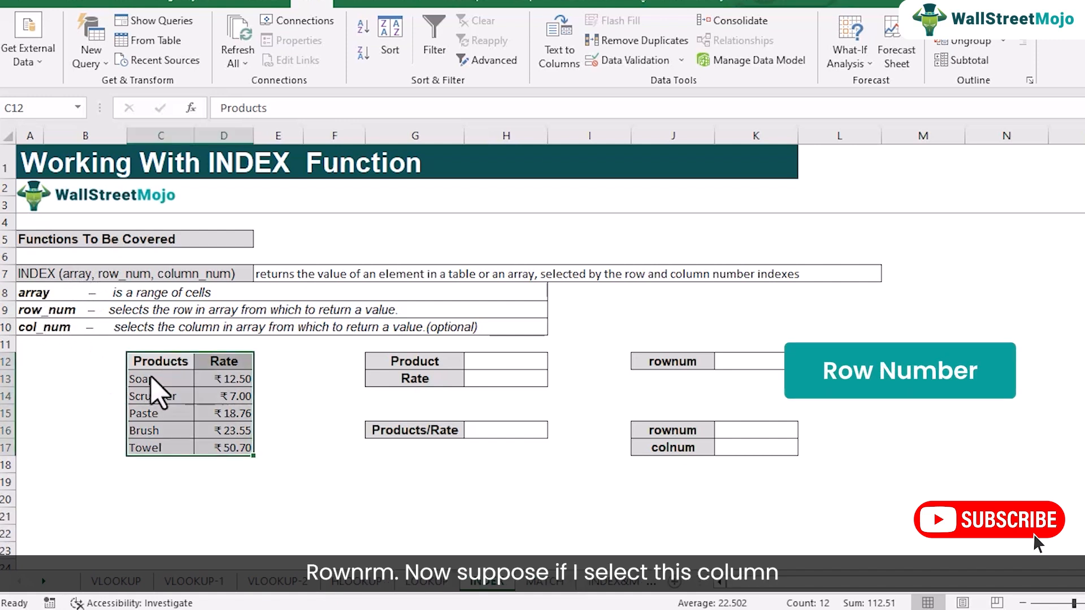
{"action": "left_click_drag", "start_coordinate": [155, 362], "coordinate": [162, 441]}
{"action": "left_click_drag", "start_coordinate": [155, 379], "coordinate": [165, 449]}
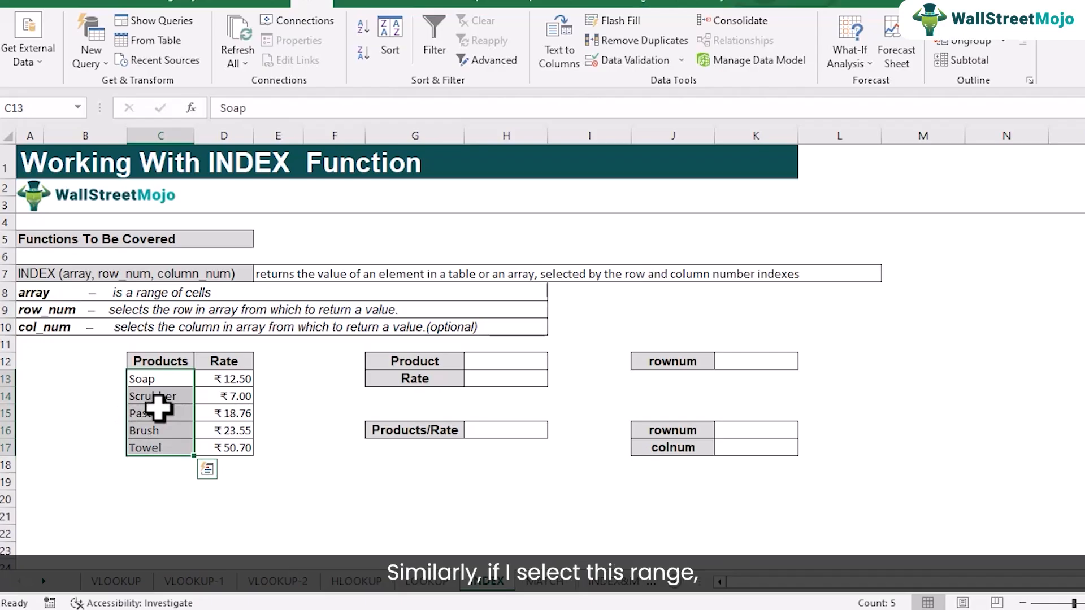
{"action": "left_click_drag", "start_coordinate": [230, 378], "coordinate": [220, 441]}
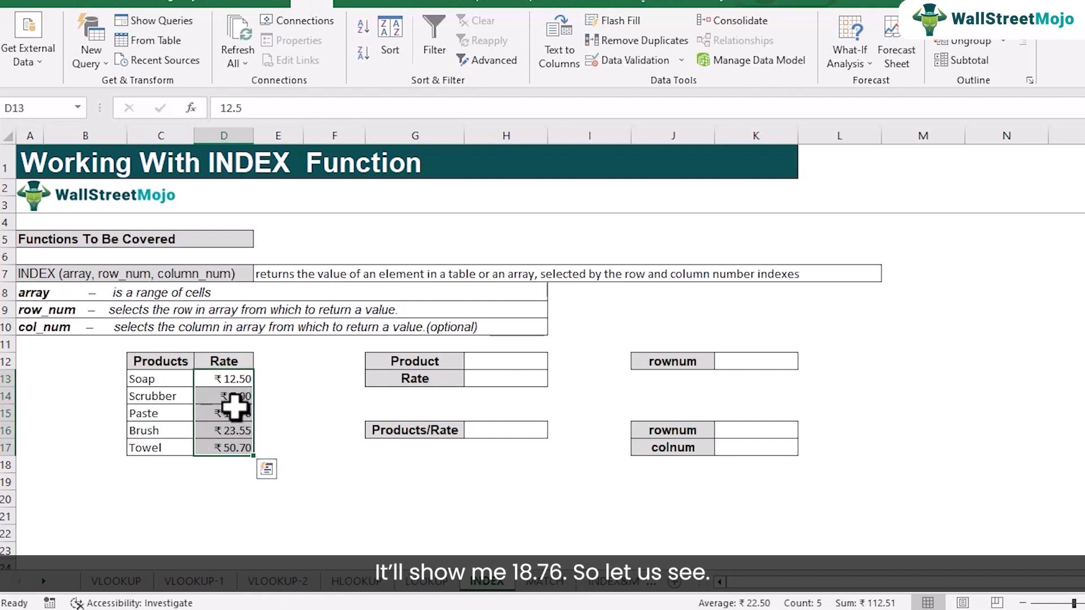
- Enter the formula =INDEX(C13:C17,K12) in the Product result cell H12
{"action": "left_click", "coordinate": [516, 364]}
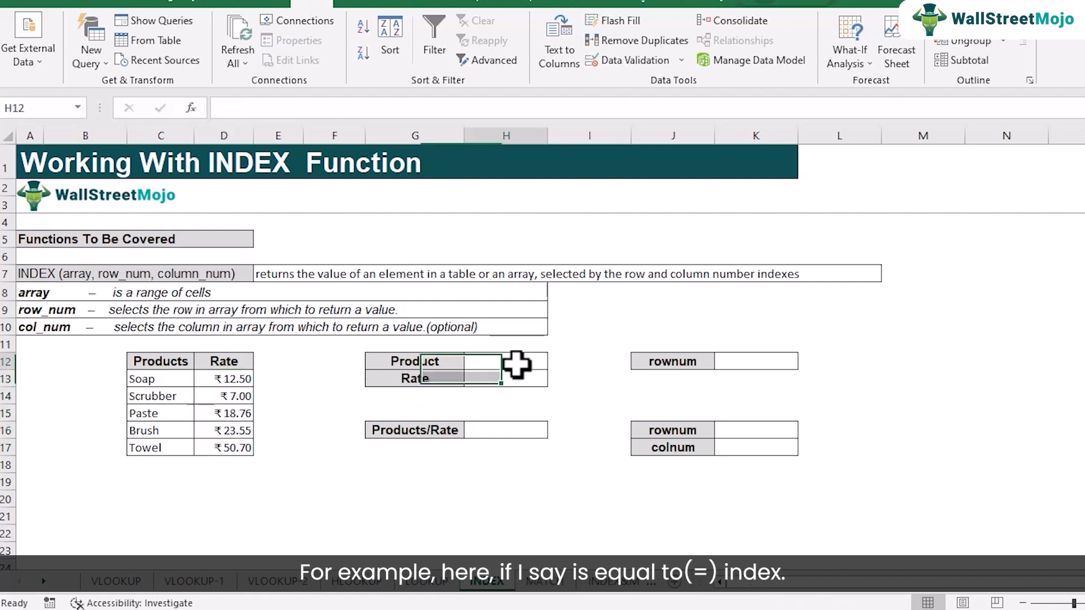
{"action": "type", "text": "="}
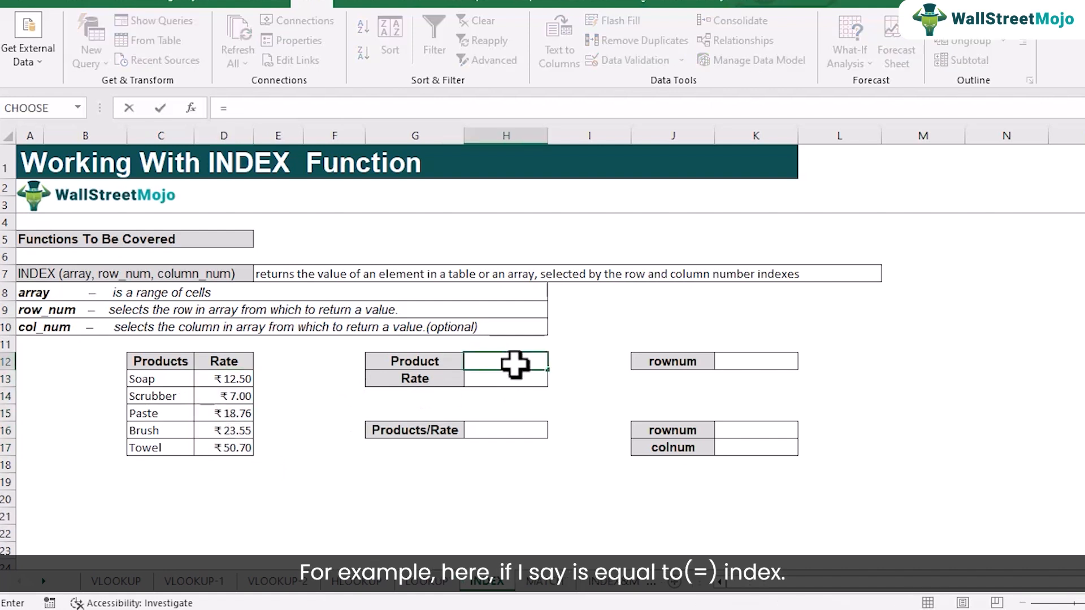
{"action": "type", "text": "index"}
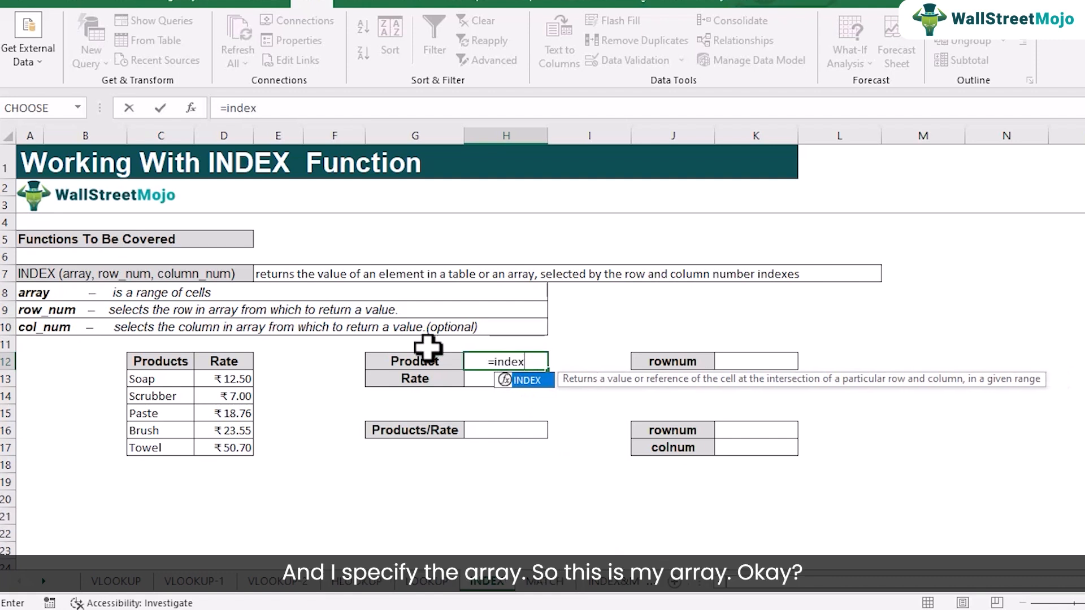
{"action": "type", "text": "("}
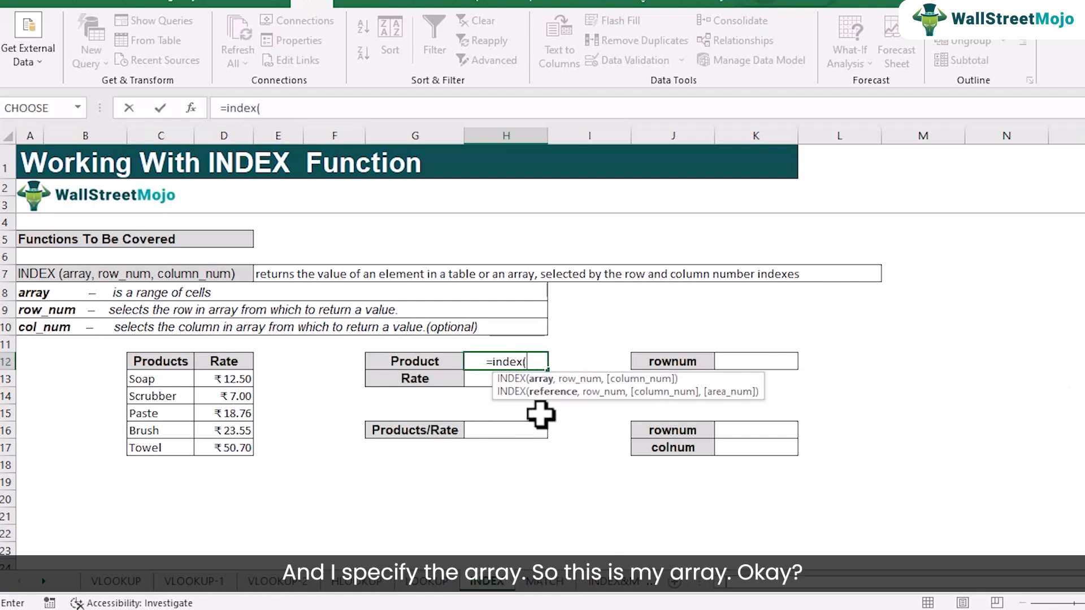
{"action": "left_click_drag", "start_coordinate": [153, 385], "coordinate": [162, 438]}
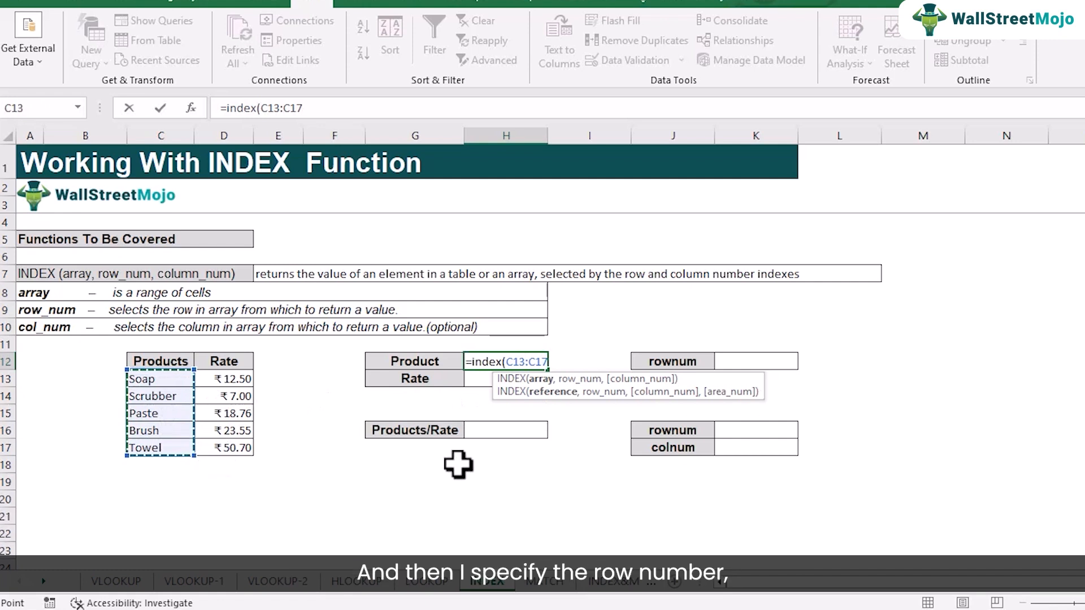
{"action": "type", "text": ","}
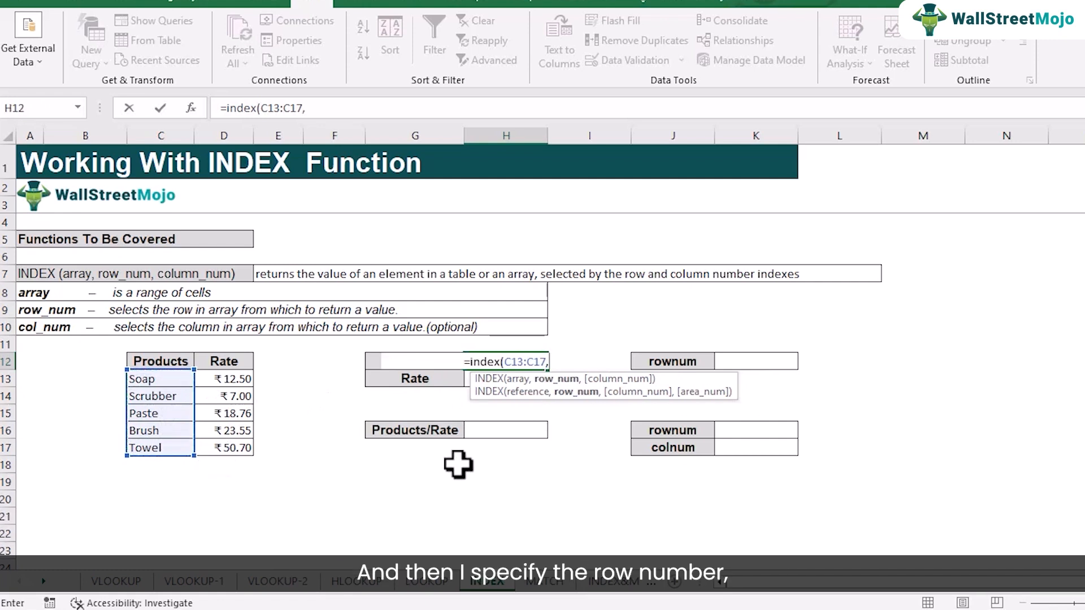
{"action": "left_click", "coordinate": [745, 365]}
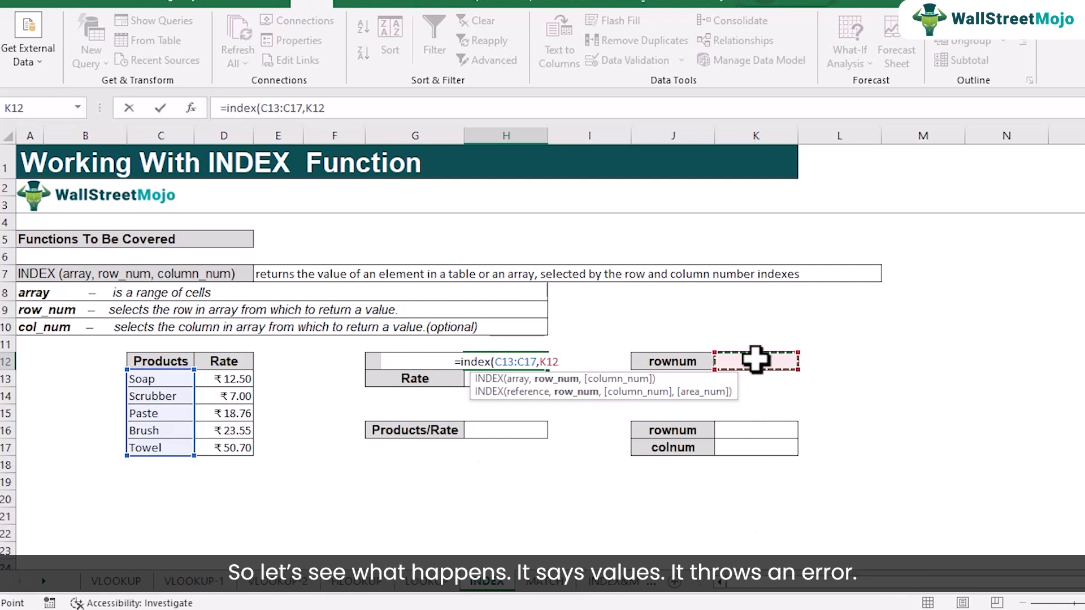
{"action": "type", "text": ")"}
{"action": "key", "text": "Return"}
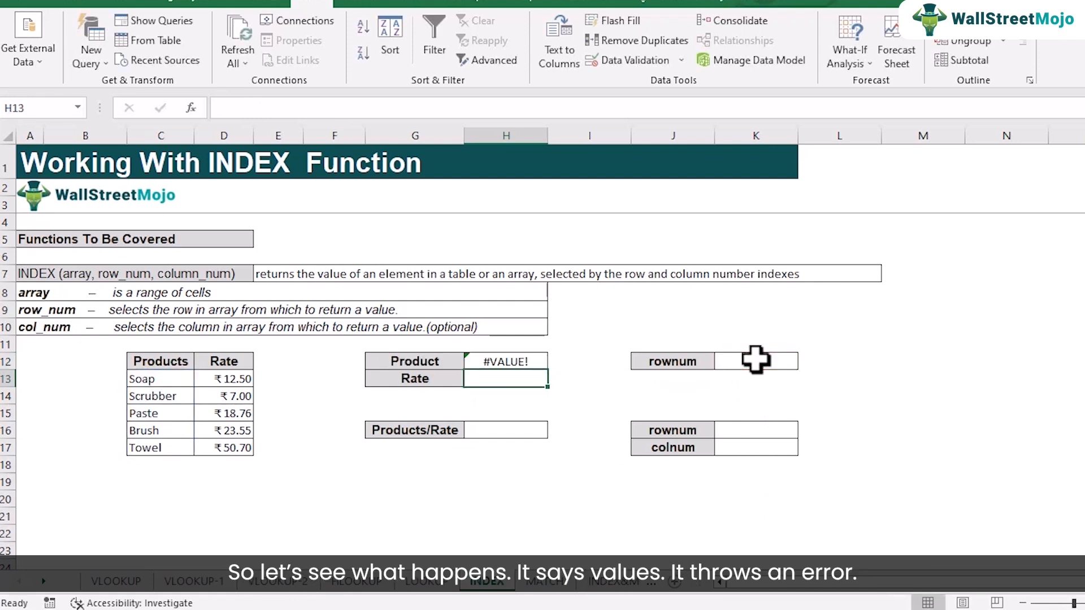
- Set the row number in K12 to 1 and check the Product lookup in H12
{"action": "left_click", "coordinate": [525, 365]}
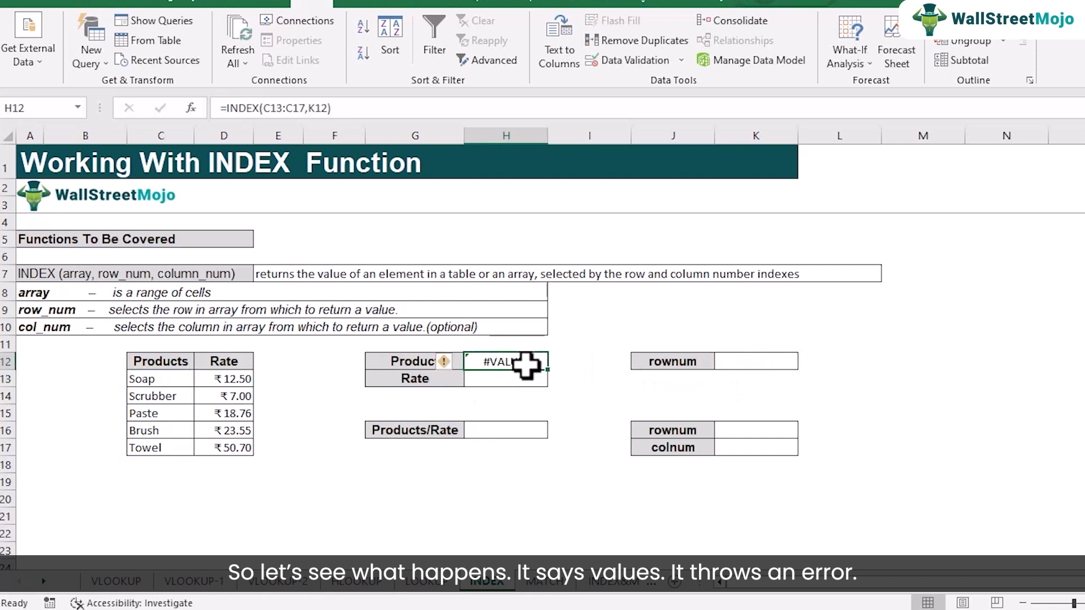
{"action": "left_click", "coordinate": [746, 363]}
{"action": "type", "text": "1"}
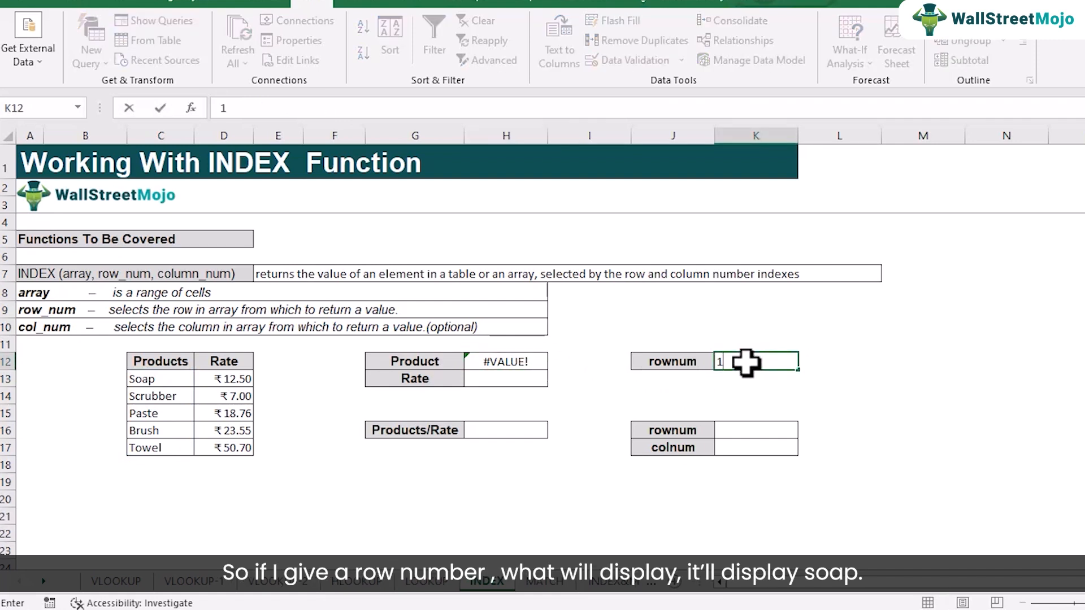
{"action": "key", "text": "Return"}
{"action": "left_click", "coordinate": [518, 368]}
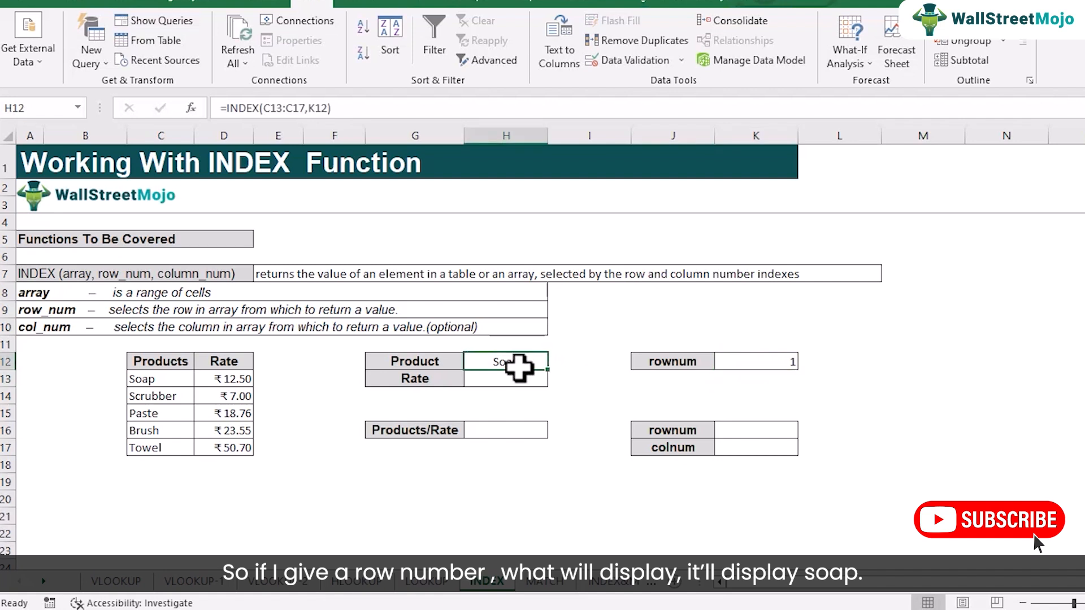
- Try row numbers 2, 5 and 6 in turn in K12 to test the Product lookup
{"action": "left_click", "coordinate": [788, 364]}
{"action": "type", "text": "2"}
{"action": "key", "text": "Return"}
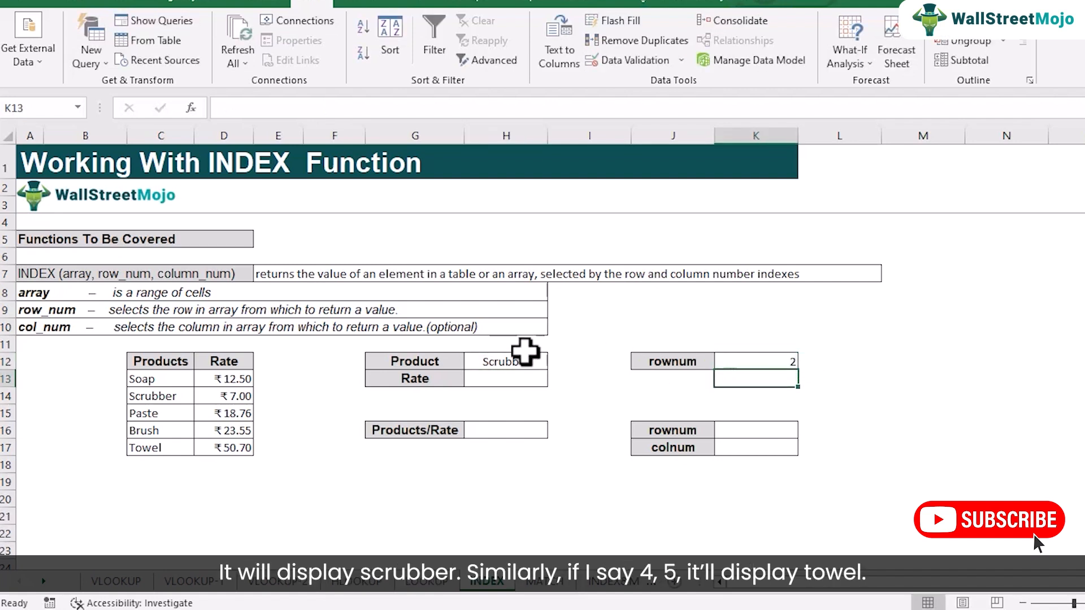
{"action": "left_click", "coordinate": [757, 362]}
{"action": "type", "text": "5"}
{"action": "key", "text": "Return"}
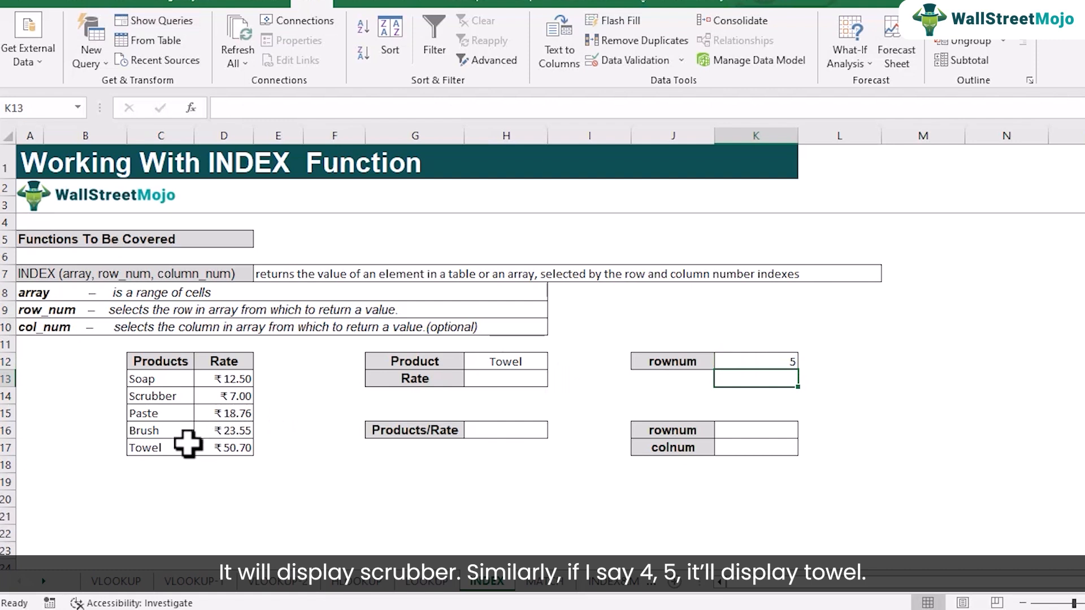
{"action": "left_click", "coordinate": [776, 365]}
{"action": "type", "text": "6"}
{"action": "key", "text": "Return"}
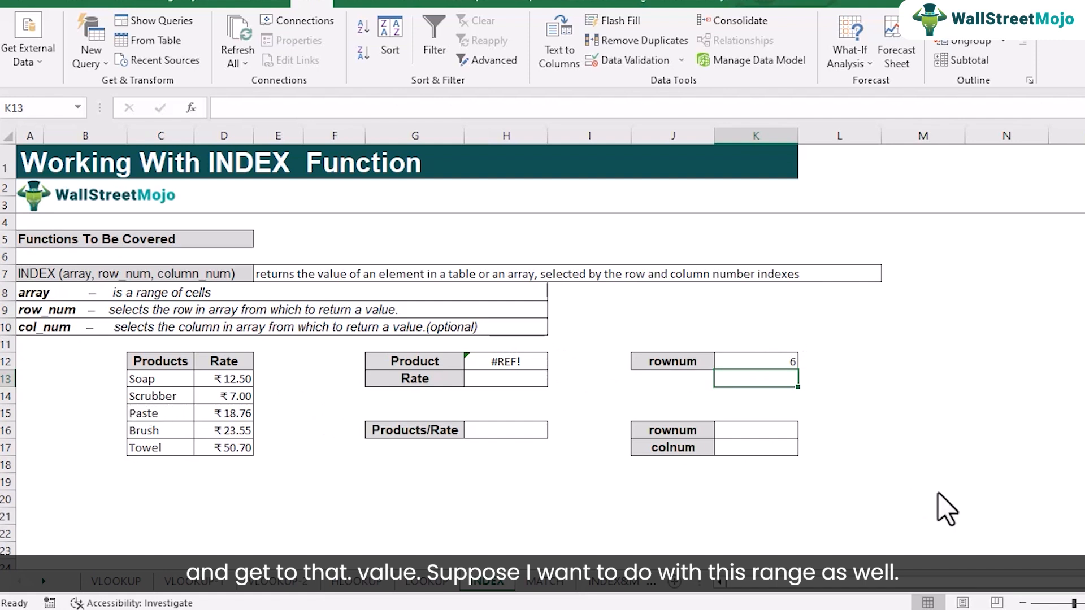
- Delete the INDEX formula from the Product result cell H12
{"action": "left_click", "coordinate": [985, 501]}
{"action": "left_click", "coordinate": [219, 395]}
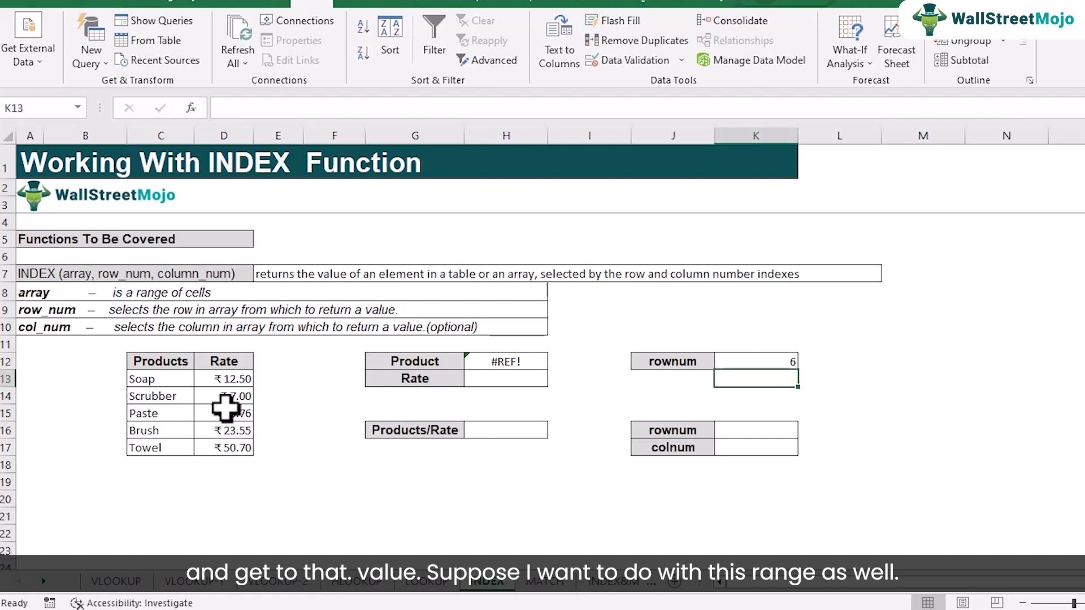
{"action": "left_click", "coordinate": [486, 363]}
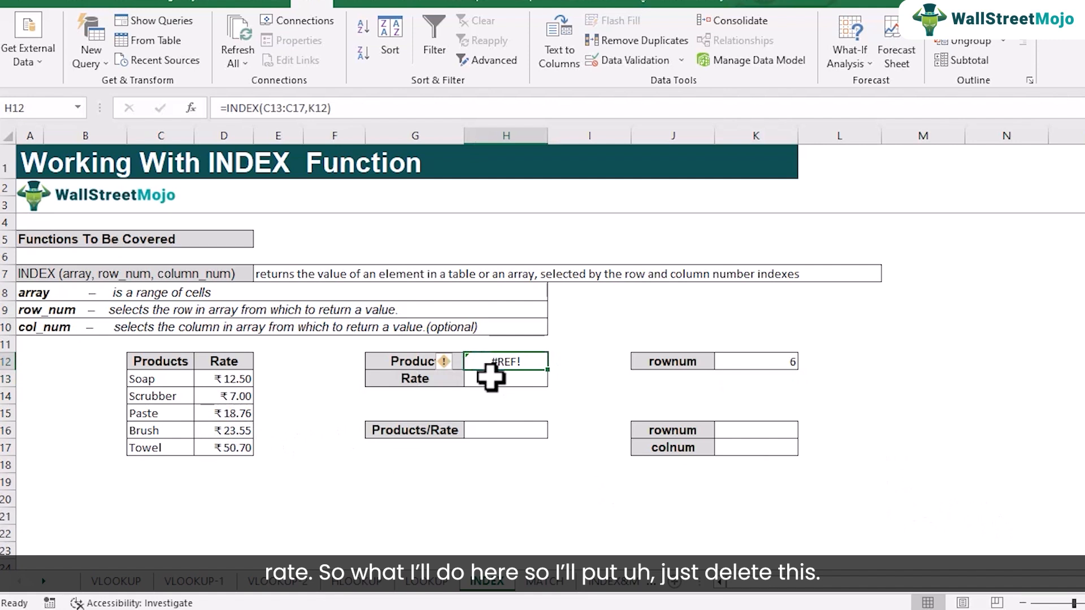
{"action": "left_click", "coordinate": [753, 358]}
{"action": "left_click", "coordinate": [511, 361]}
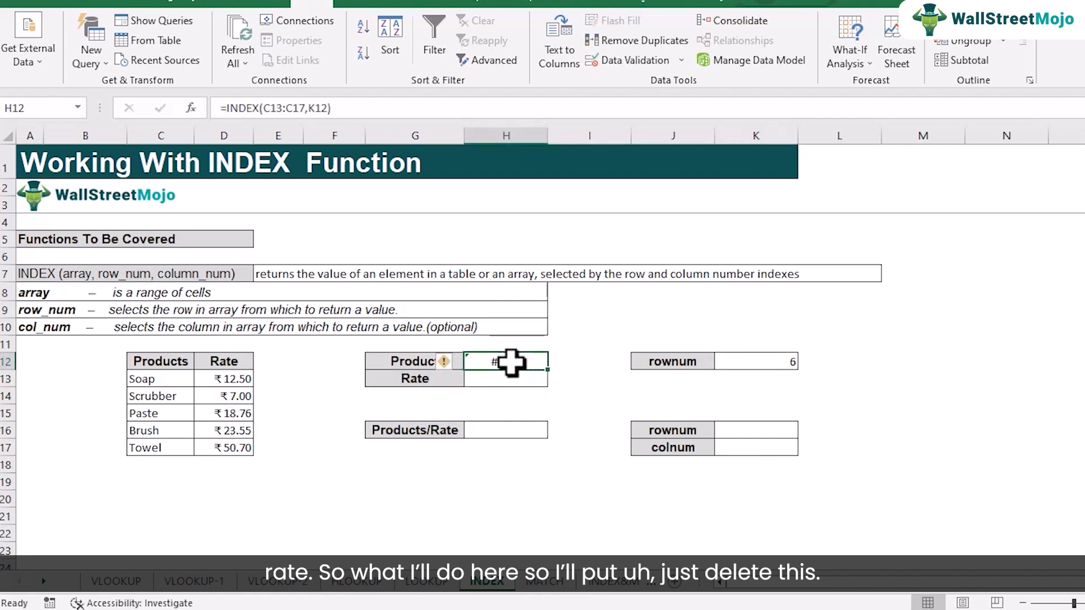
{"action": "key", "text": "Delete"}
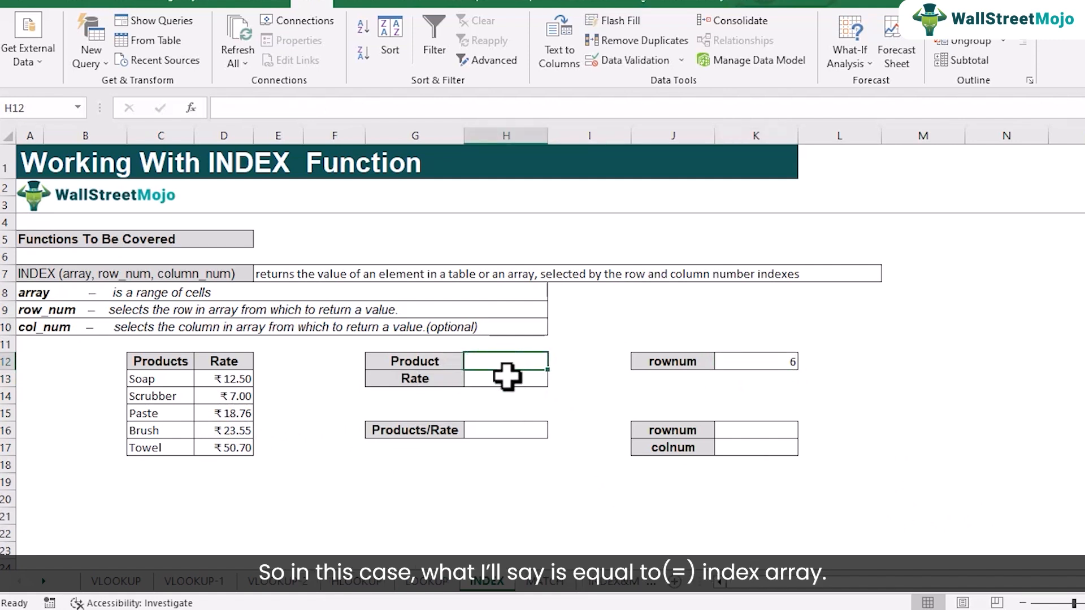
- Enter the formula =INDEX(D13:D17,K12) in the Rate result cell H13
{"action": "left_click", "coordinate": [506, 378]}
{"action": "type", "text": "=index"}
{"action": "key", "text": "Tab"}
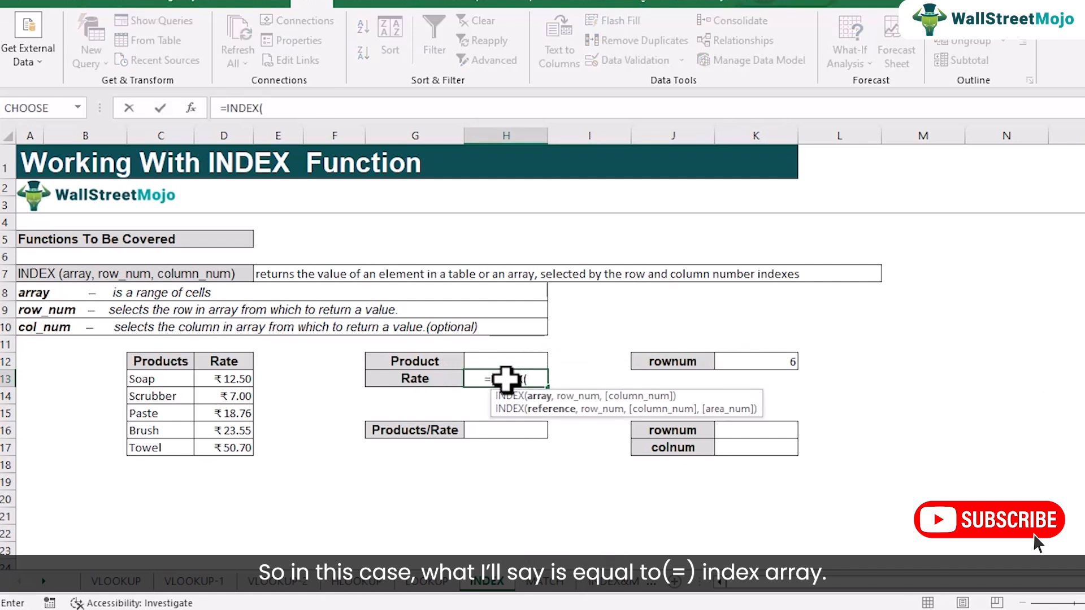
{"action": "left_click_drag", "start_coordinate": [219, 372], "coordinate": [227, 445]}
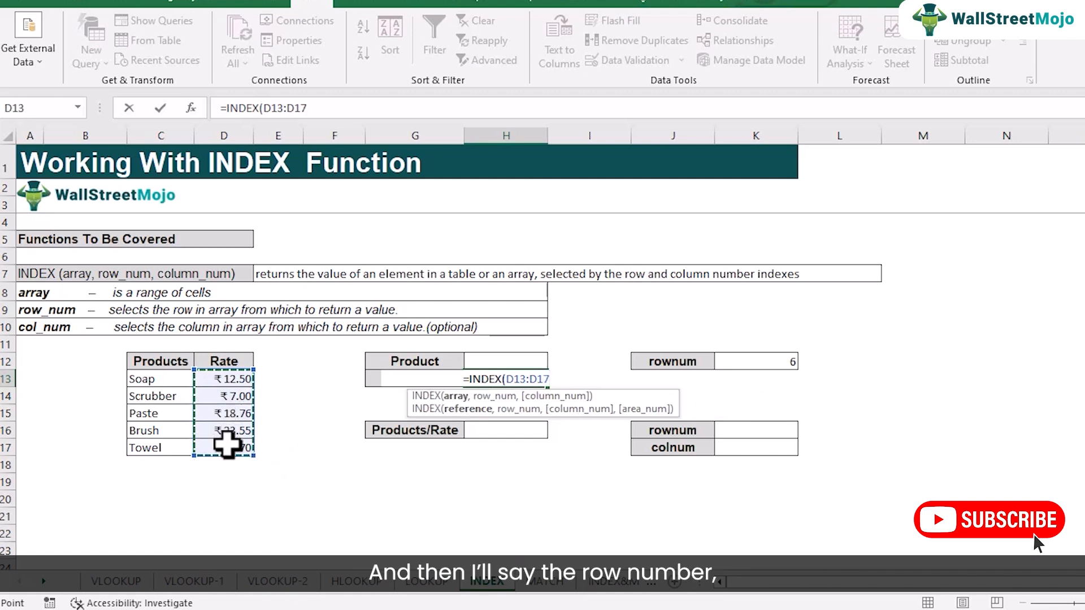
{"action": "type", "text": ","}
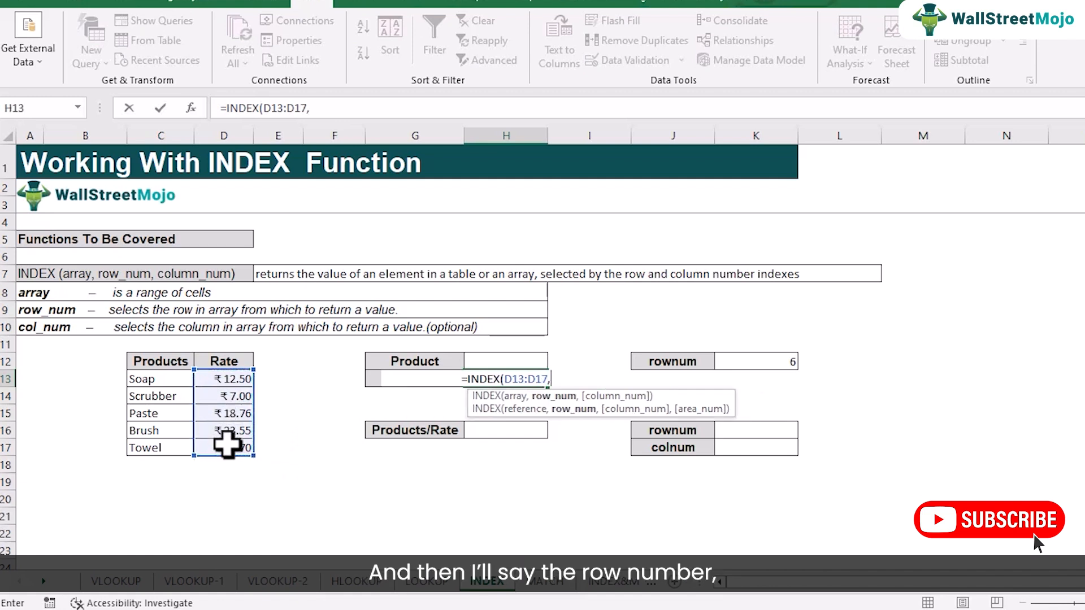
{"action": "left_click", "coordinate": [775, 362]}
{"action": "type", "text": ")"}
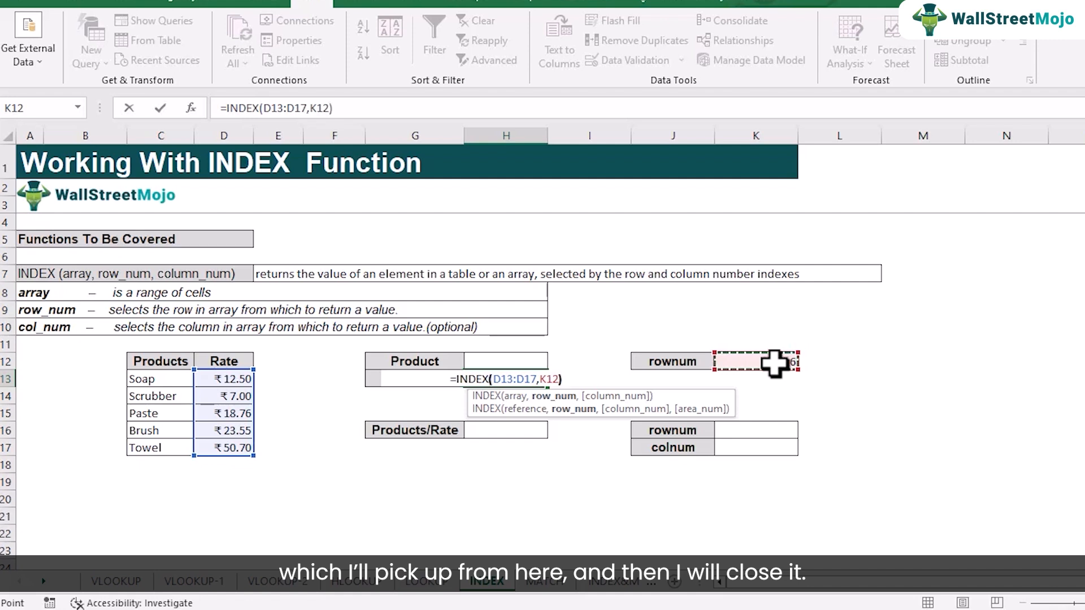
{"action": "key", "text": "Return"}
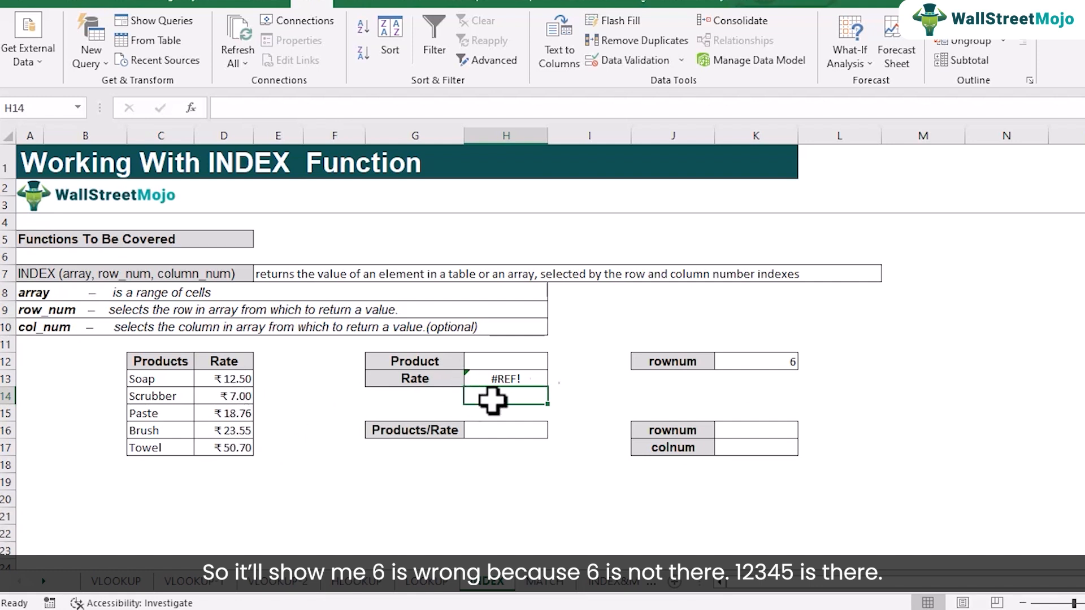
- Try row numbers 5 and 1 in K12 and compare the Rate lookup with the table's Rate column
{"action": "left_click", "coordinate": [740, 364]}
{"action": "type", "text": "5"}
{"action": "key", "text": "Return"}
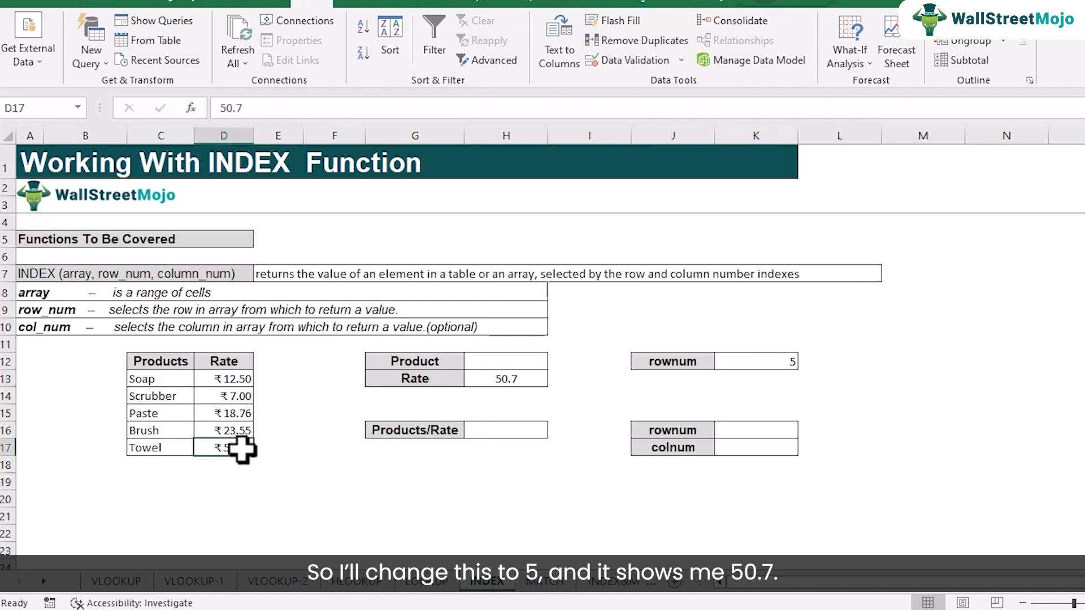
{"action": "left_click", "coordinate": [760, 362]}
{"action": "type", "text": "1"}
{"action": "key", "text": "Return"}
{"action": "left_click", "coordinate": [251, 376]}
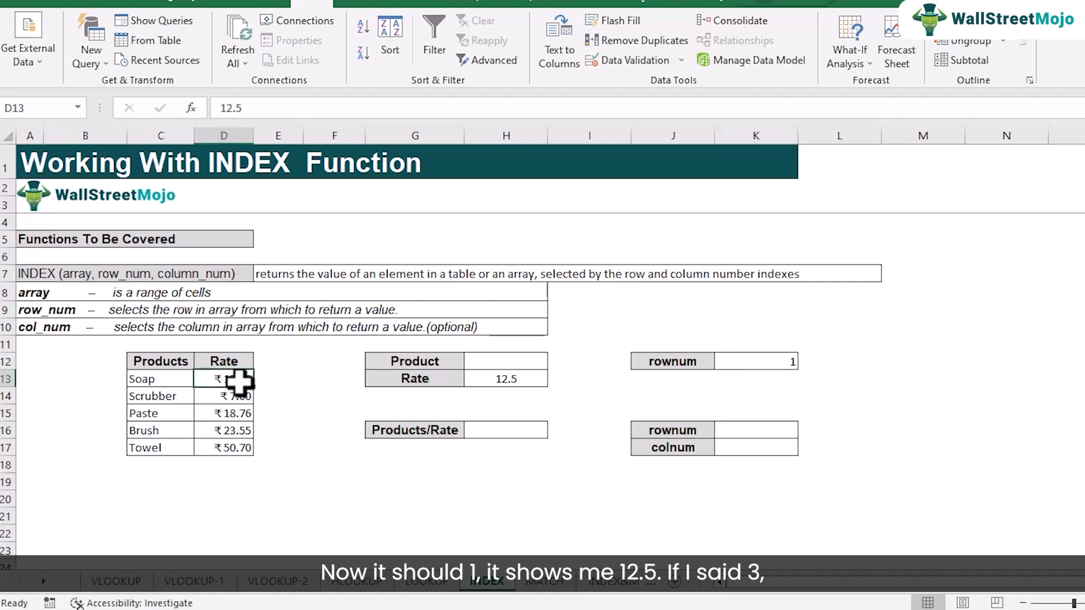
- Set the row number in K12 to 3 for the Rate lookup
{"action": "left_click", "coordinate": [233, 418]}
{"action": "left_click", "coordinate": [783, 362]}
{"action": "type", "text": "3"}
{"action": "key", "text": "Return"}
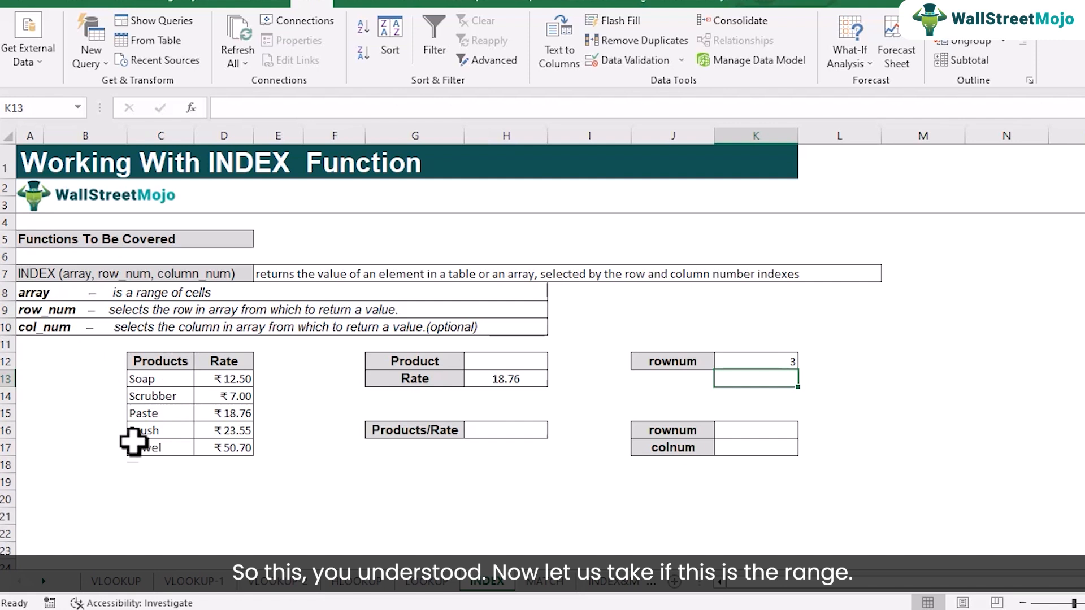
- Select the product and rate data in C13:D17 to examine it as a two-column array
{"action": "left_click", "coordinate": [184, 363]}
{"action": "left_click", "coordinate": [167, 379]}
{"action": "left_click_drag", "start_coordinate": [167, 379], "coordinate": [243, 449]}
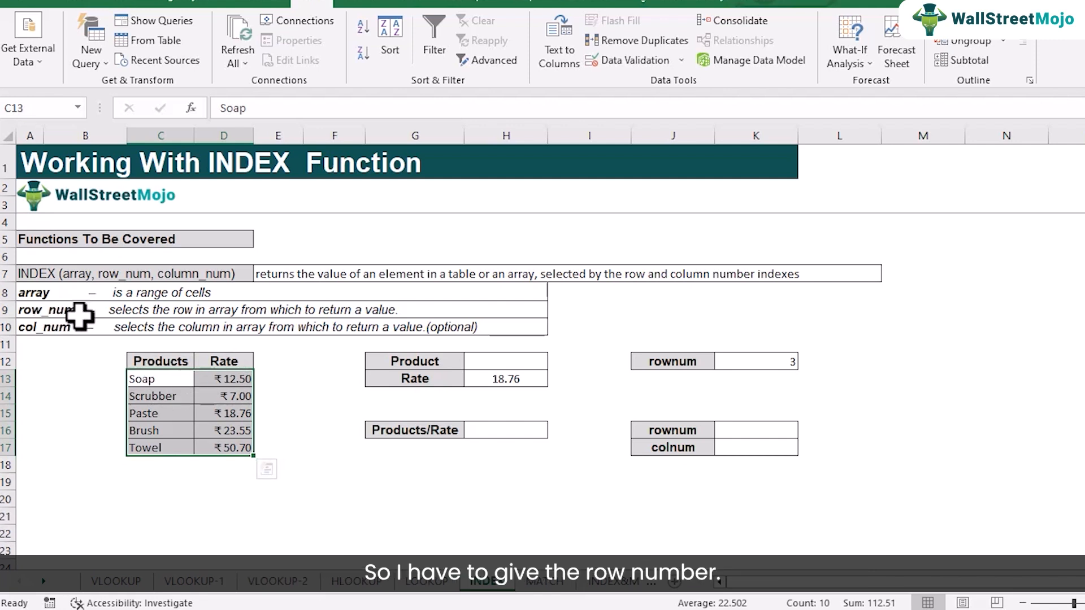
- Examine how row and column positions map onto the product and rate table, checking cells D13, C15, C16 and D16
{"action": "left_click", "coordinate": [233, 382]}
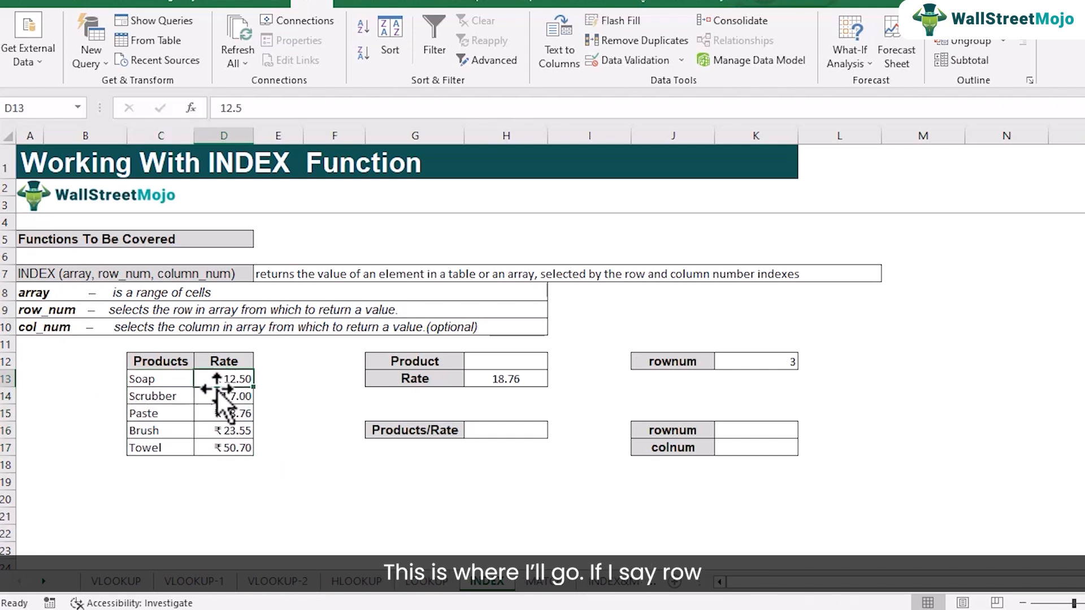
{"action": "left_click", "coordinate": [148, 417]}
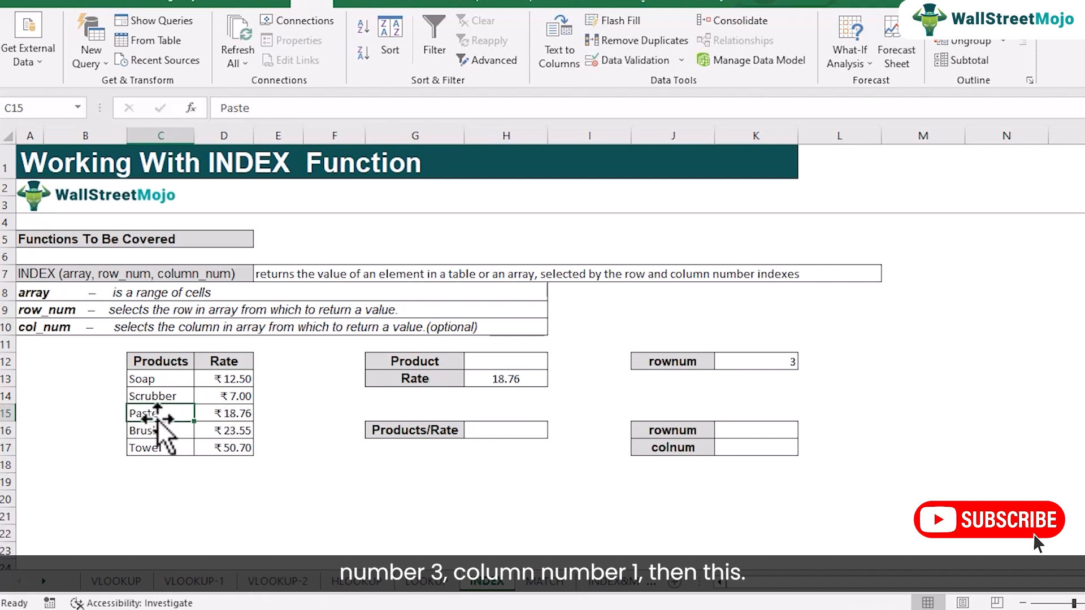
{"action": "left_click", "coordinate": [114, 430]}
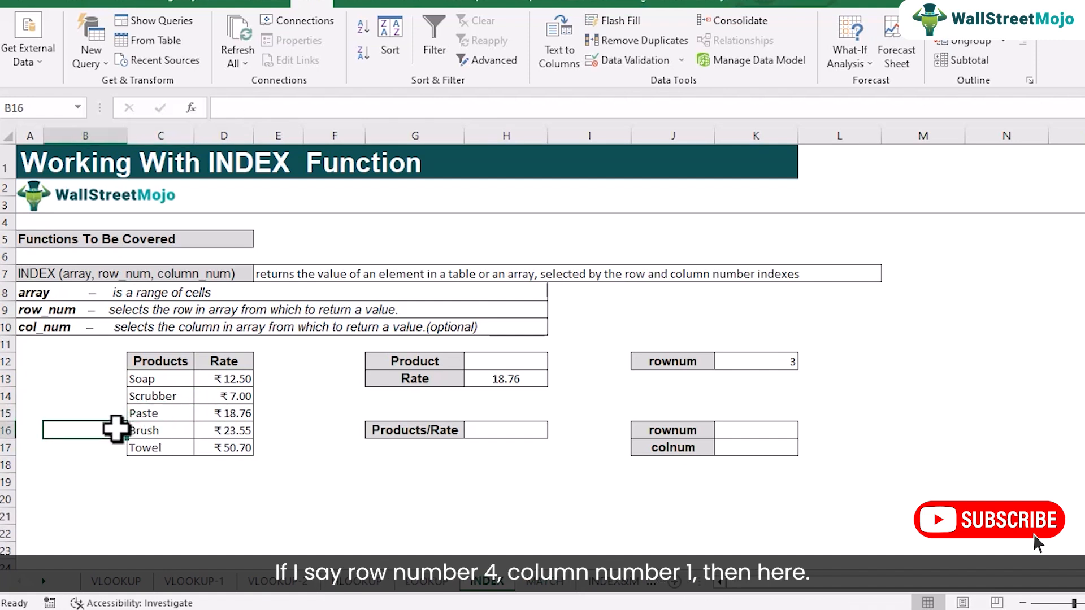
{"action": "left_click", "coordinate": [160, 436]}
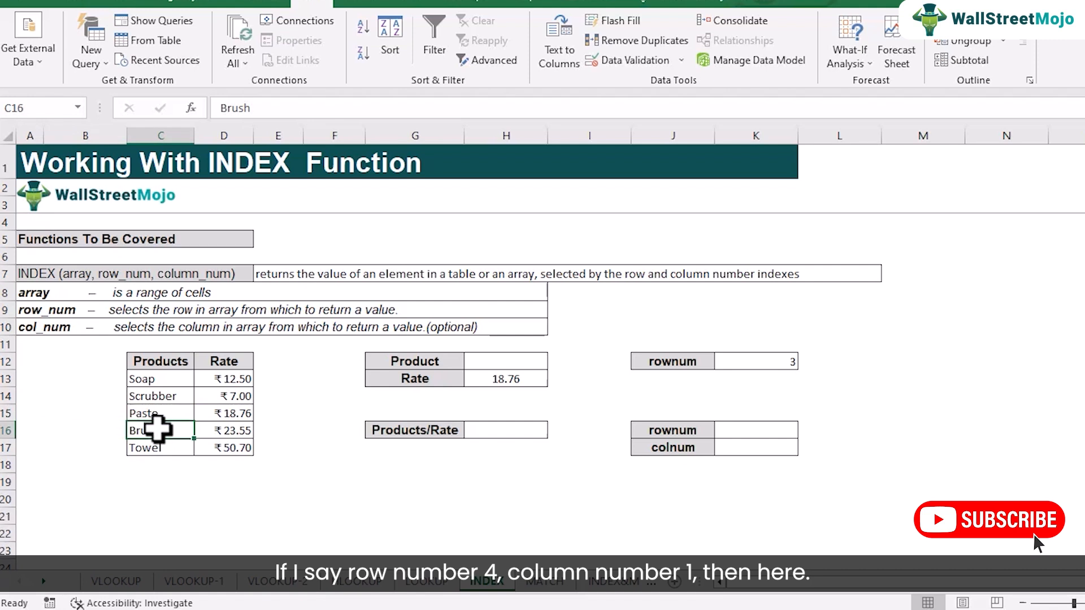
{"action": "left_click", "coordinate": [116, 429]}
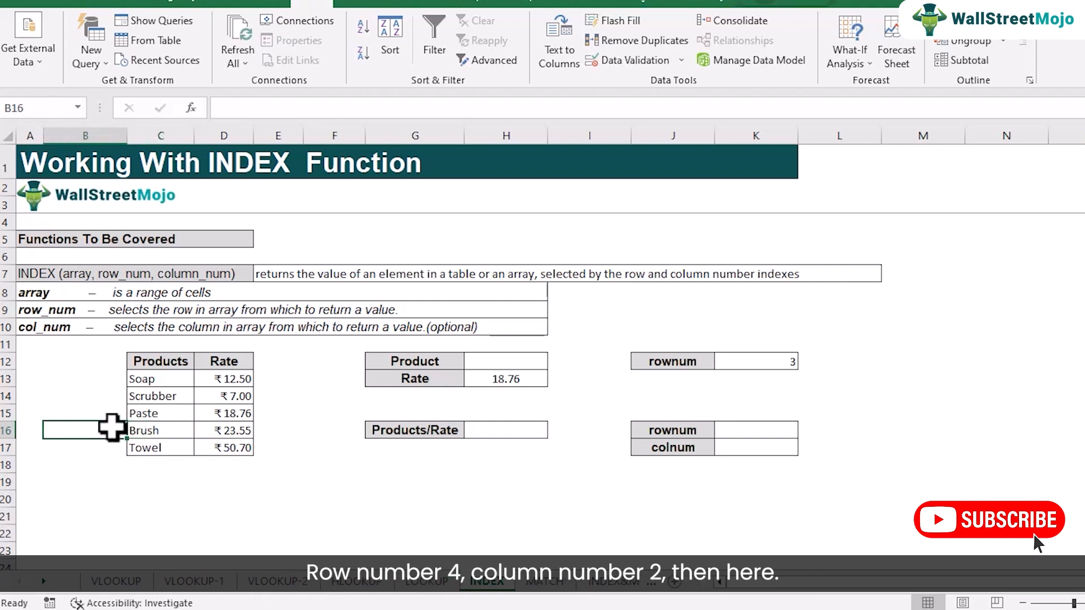
{"action": "left_click", "coordinate": [224, 432]}
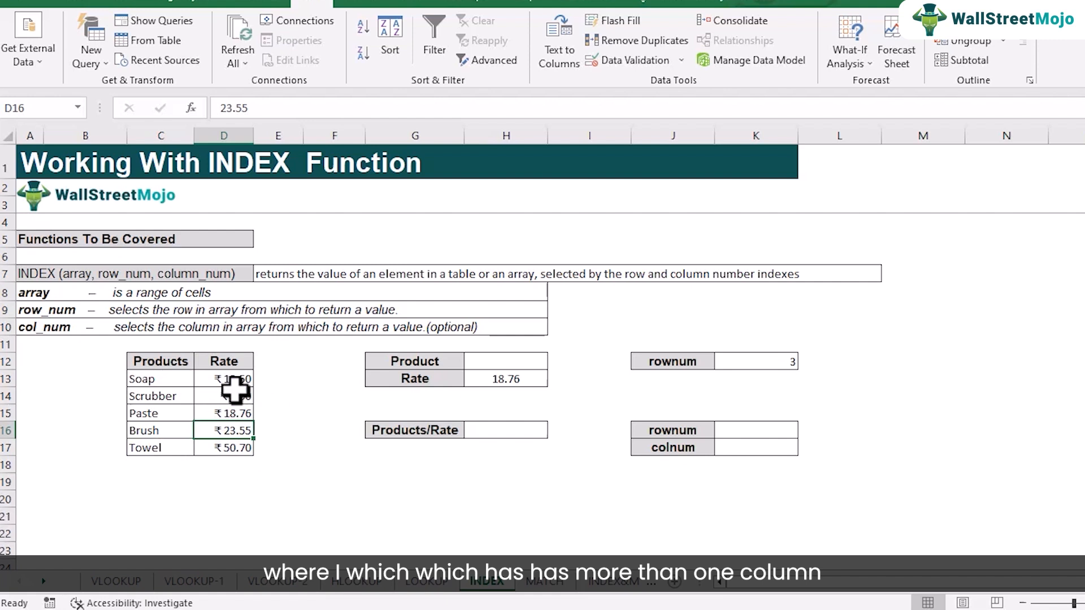
- Enter the formula =INDEX(C13:D17,K16,K17) in the Products/Rate result cell H16
{"action": "left_click", "coordinate": [477, 431]}
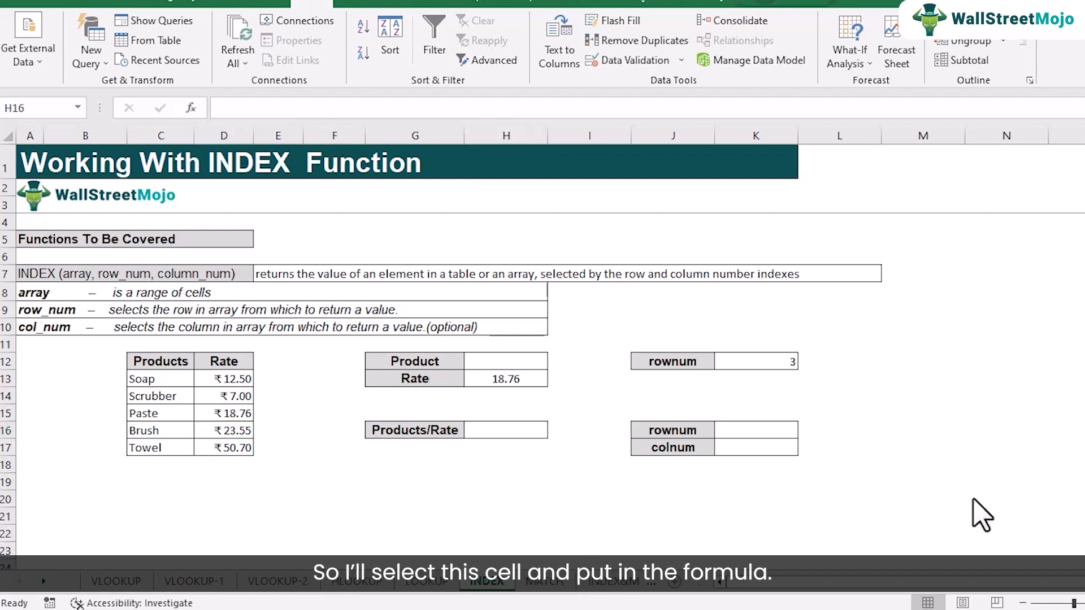
{"action": "left_click", "coordinate": [487, 429]}
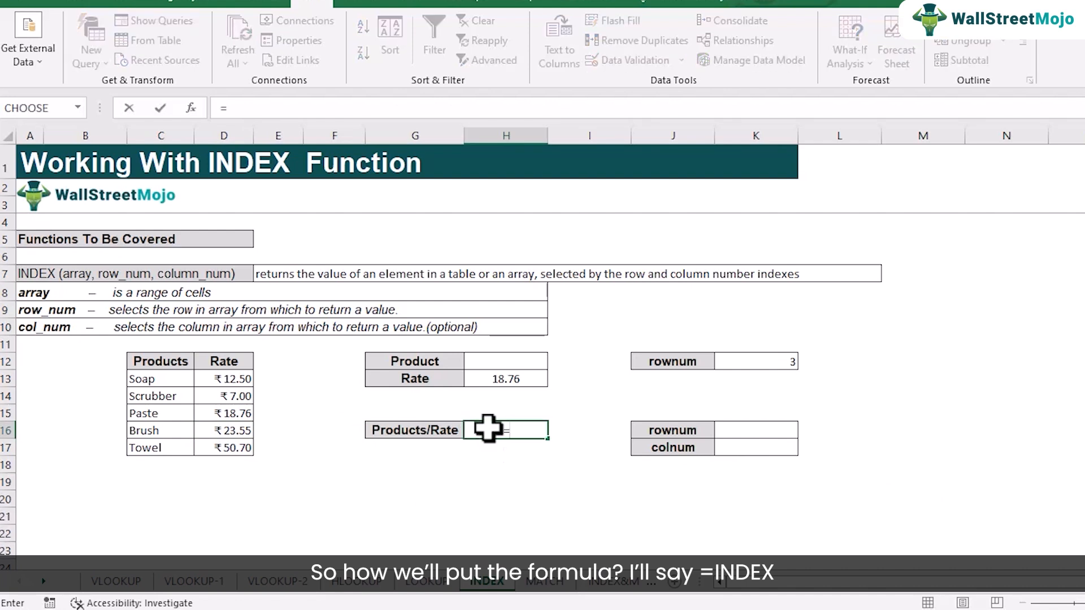
{"action": "type", "text": "=inde"}
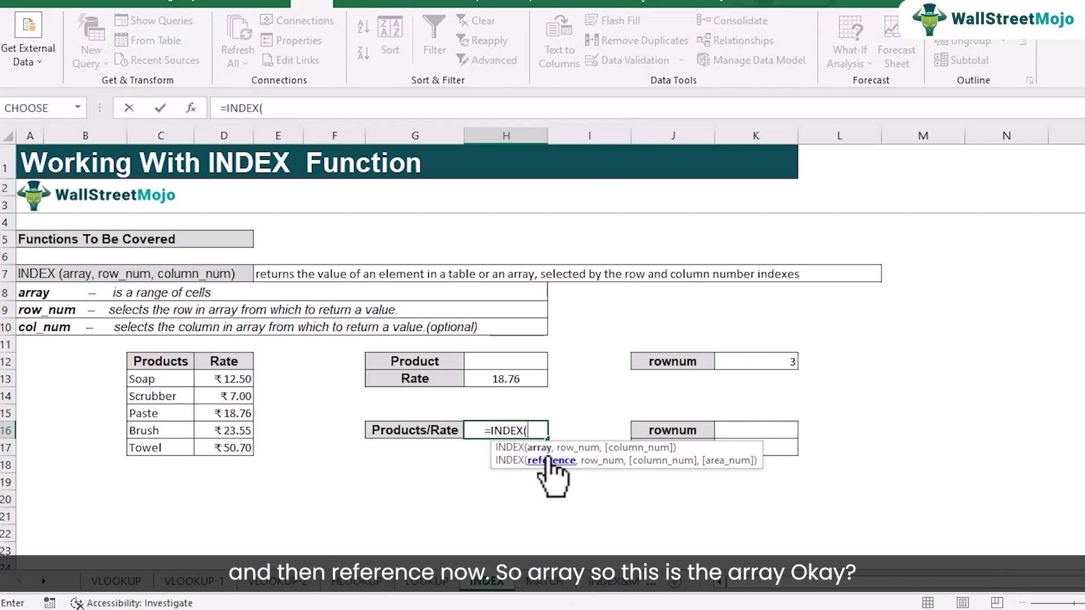
{"action": "left_click_drag", "start_coordinate": [141, 376], "coordinate": [251, 451]}
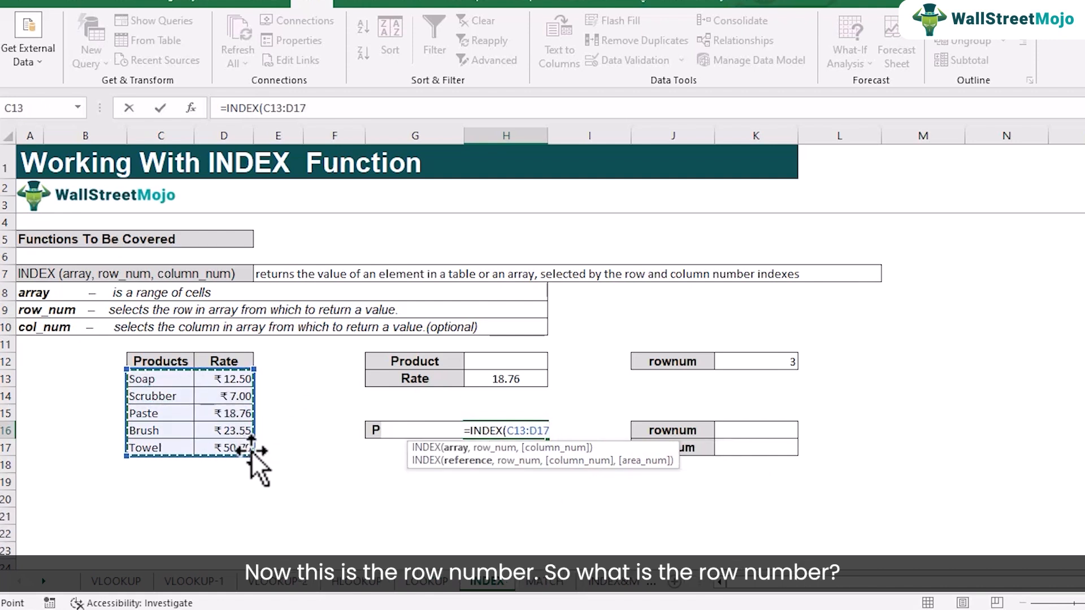
{"action": "type", "text": ","}
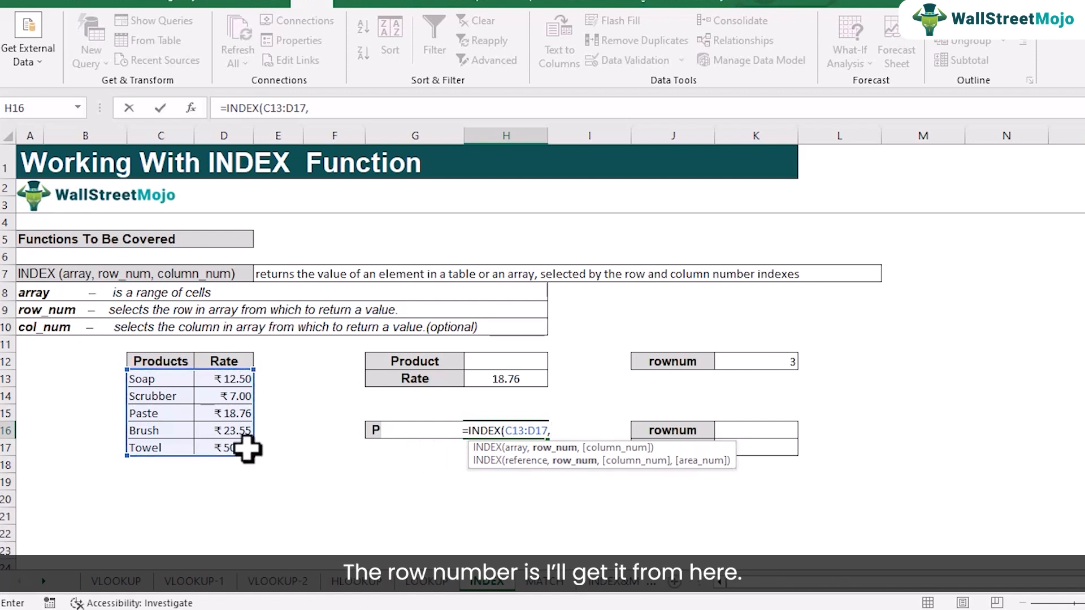
{"action": "left_click", "coordinate": [738, 432]}
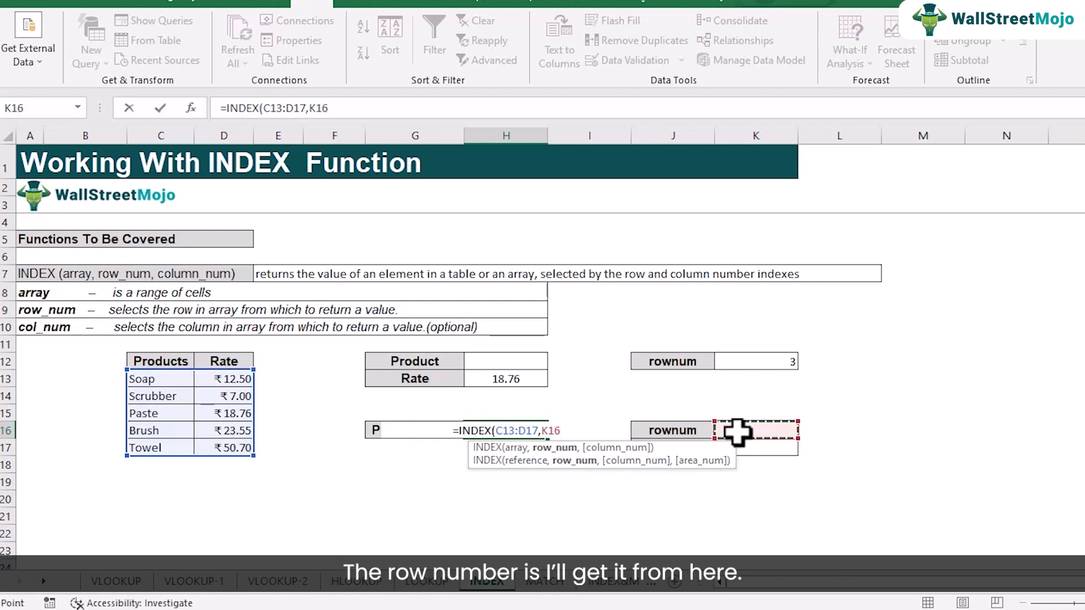
{"action": "type", "text": ","}
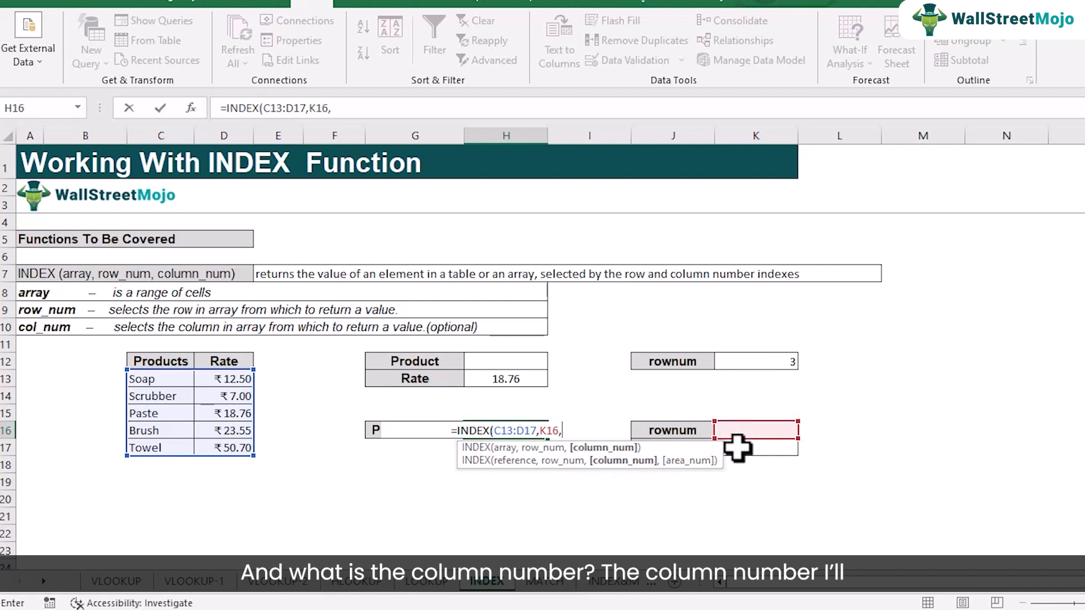
{"action": "left_click", "coordinate": [738, 450]}
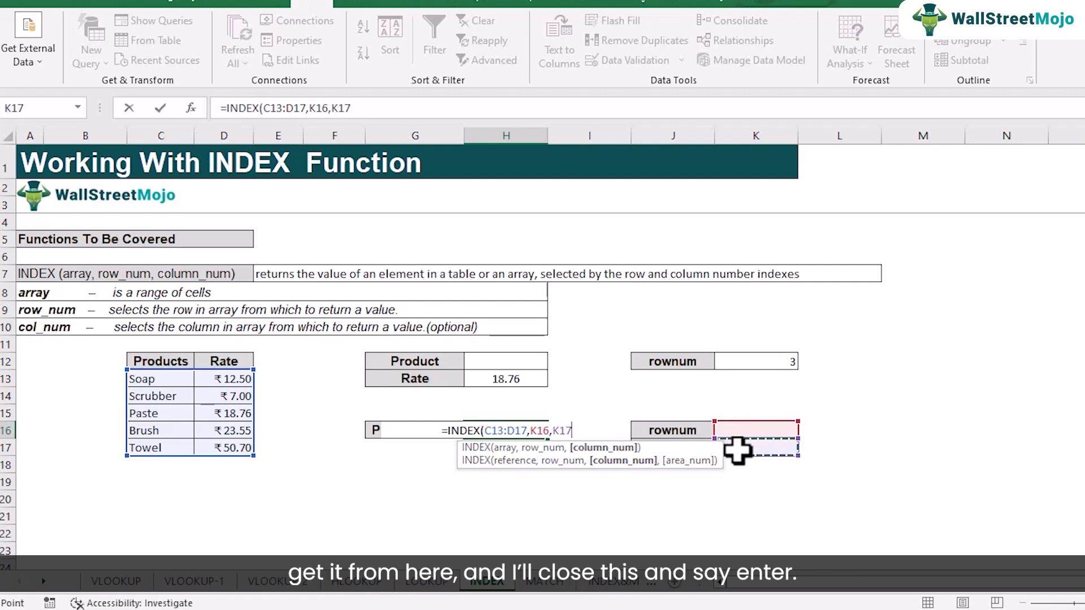
{"action": "type", "text": ")"}
{"action": "key", "text": "Return"}
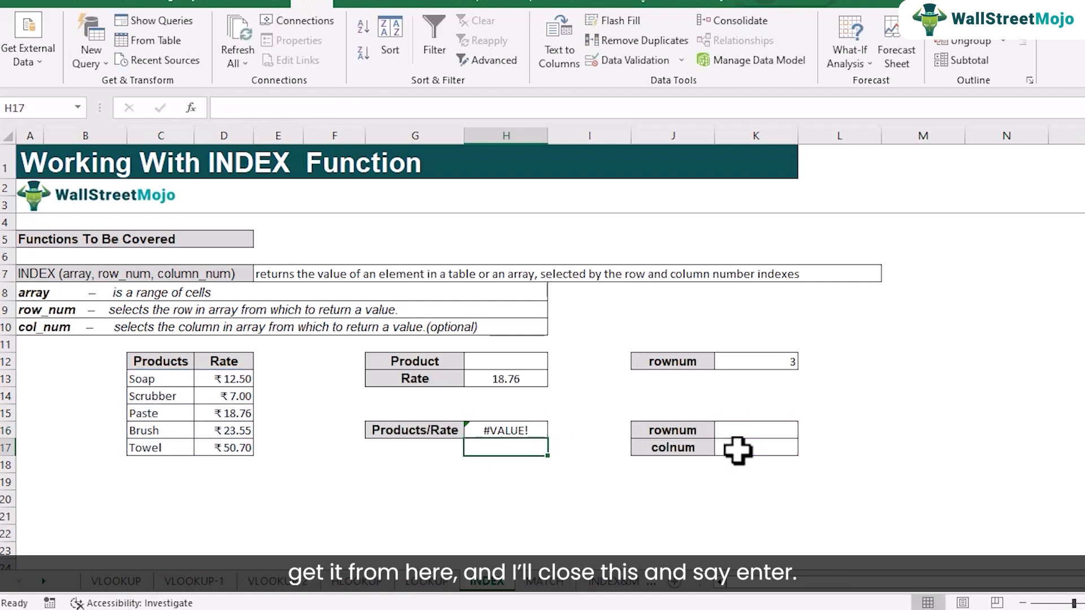
- Set the row number in K16 and the column number in K17 to 1, and check the lookup in H16
{"action": "left_click", "coordinate": [744, 434]}
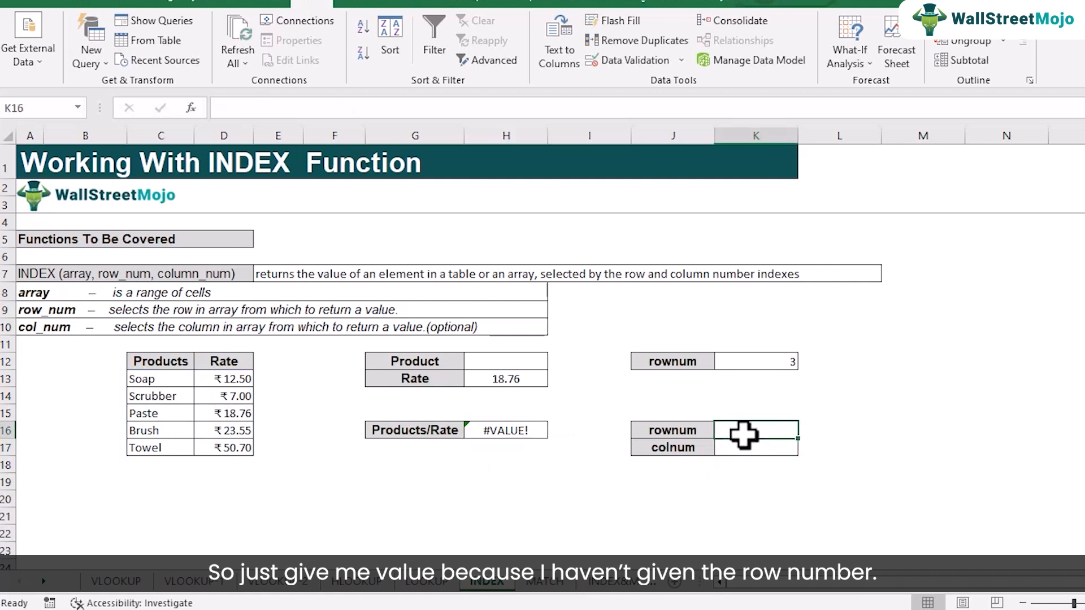
{"action": "type", "text": "1"}
{"action": "key", "text": "Return"}
{"action": "type", "text": "1"}
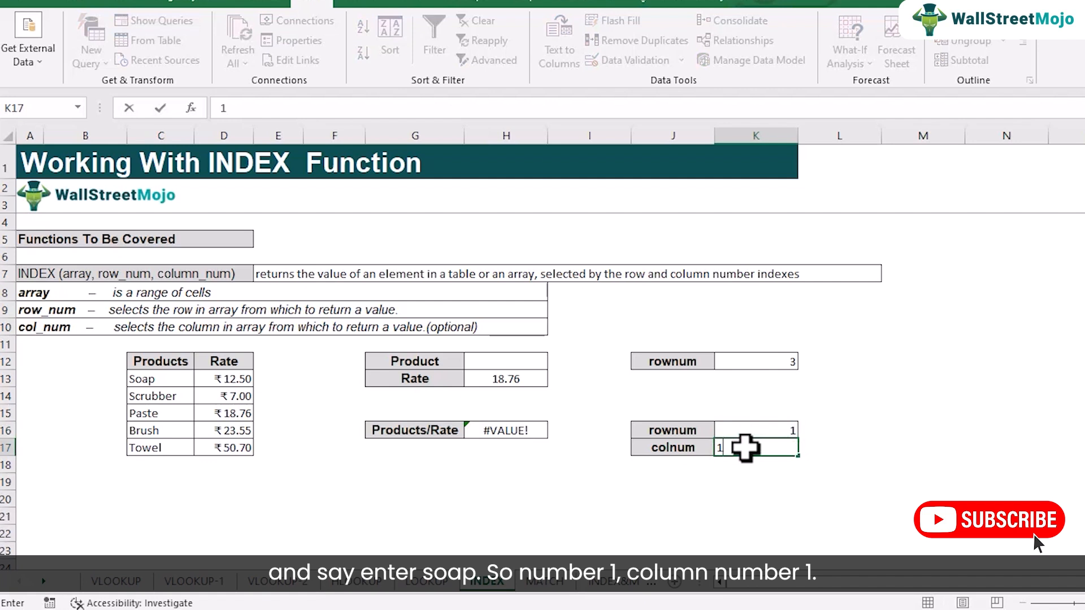
{"action": "key", "text": "Return"}
{"action": "left_click", "coordinate": [537, 432]}
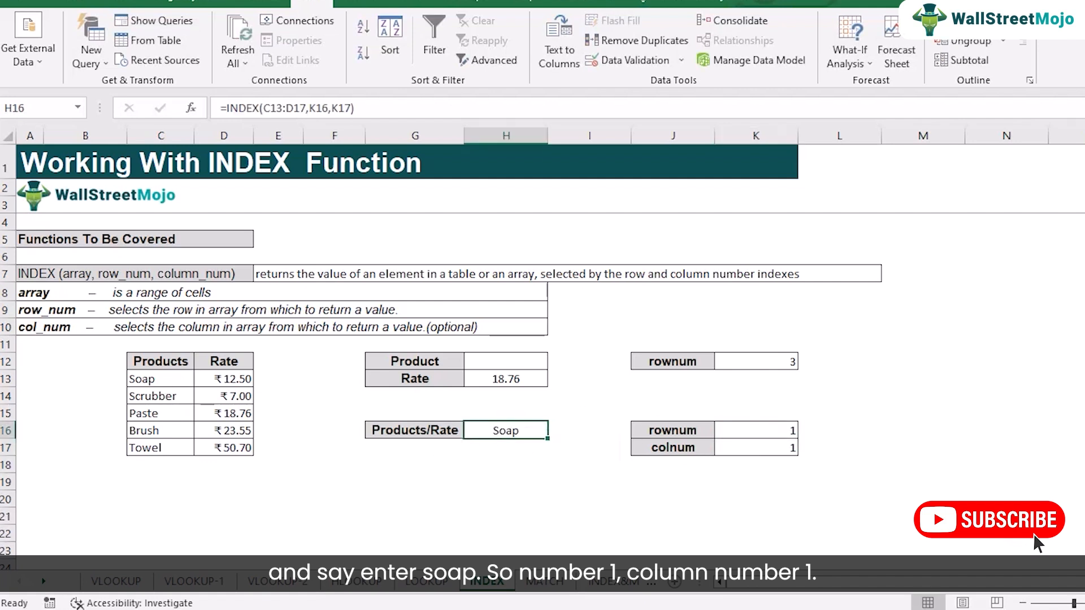
- Set the row number in K16 to 2 and the column number in K17 to 2 for the Products/Rate lookup
{"action": "left_click", "coordinate": [750, 430]}
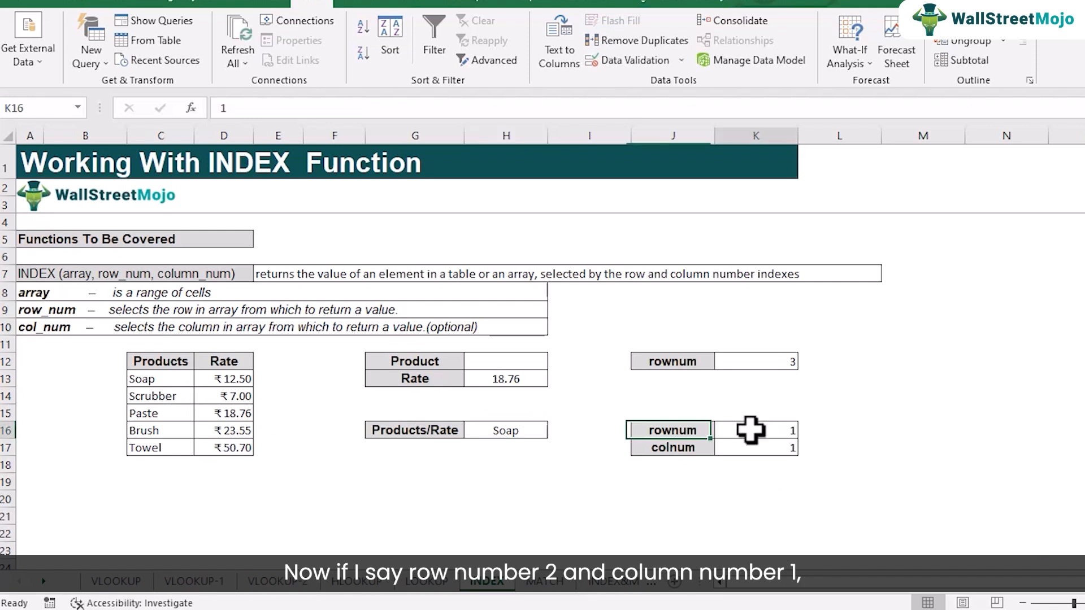
{"action": "type", "text": "2"}
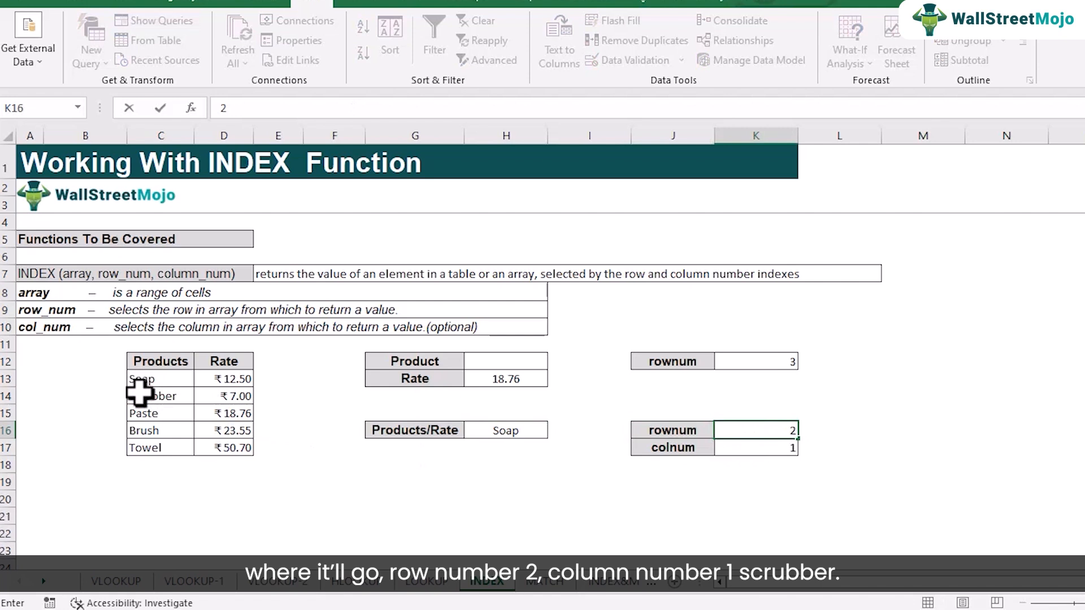
{"action": "key", "text": "Return"}
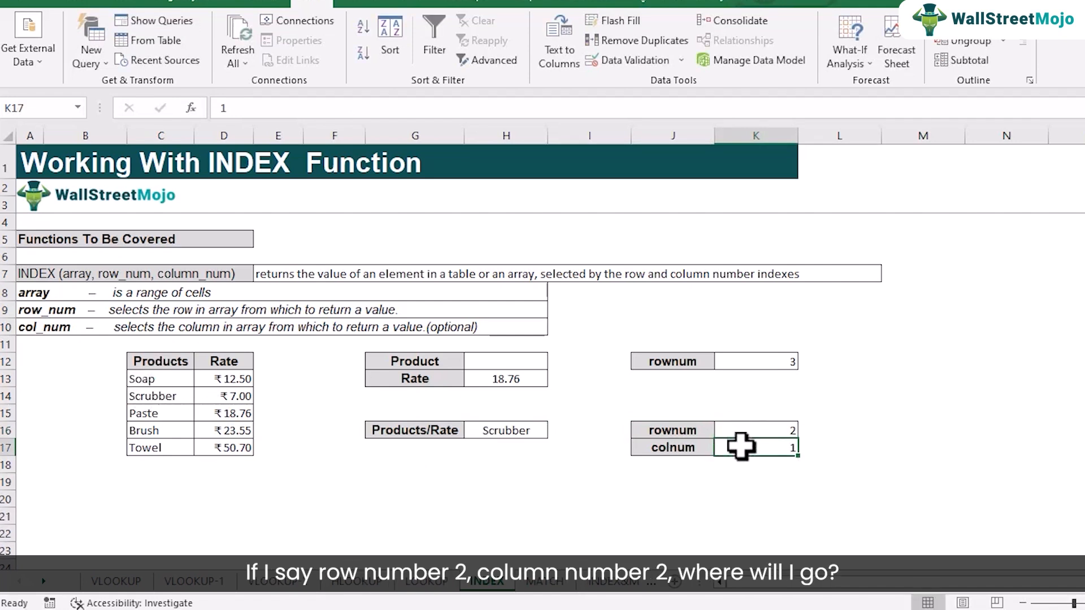
{"action": "type", "text": "2"}
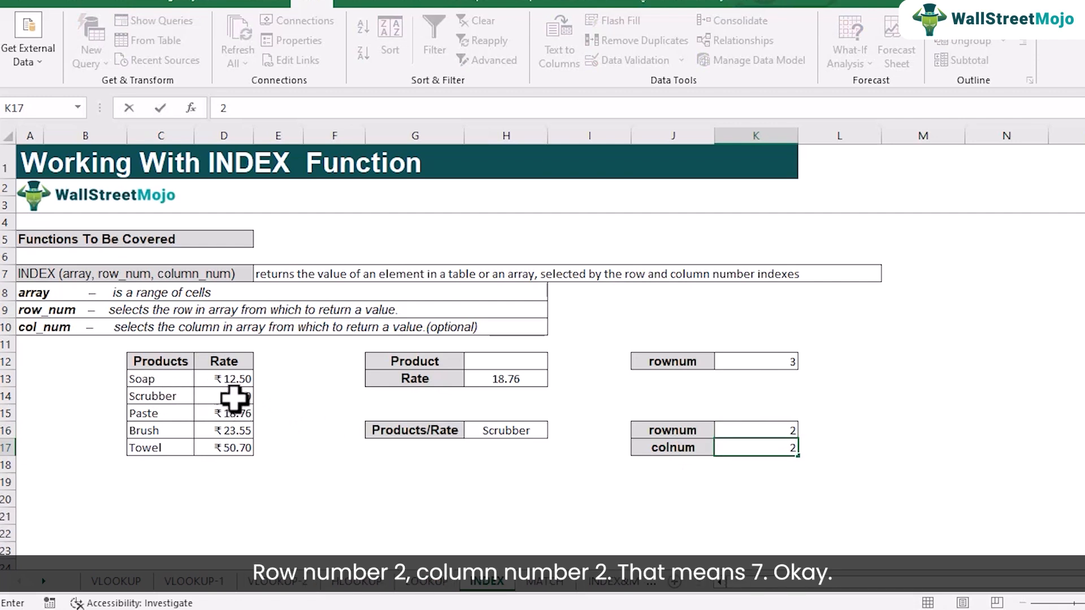
{"action": "key", "text": "Return"}
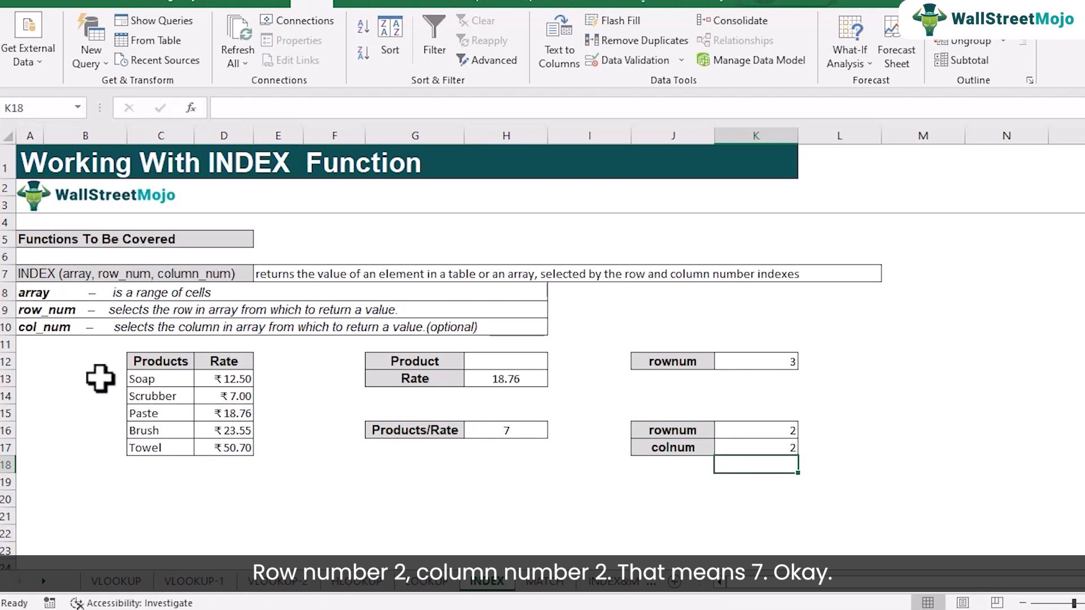